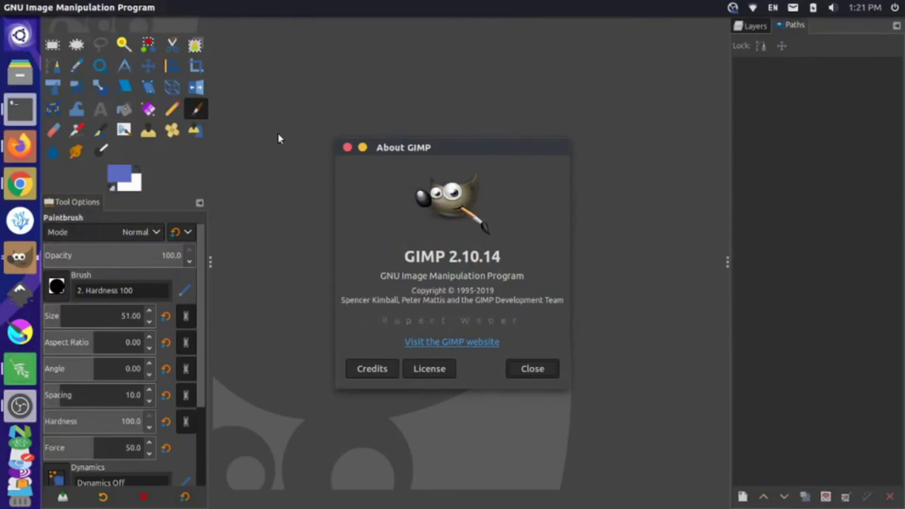
Dismiss the GIMP 2.10.14 About dialog, leaving no image open.
left_click(347, 147)
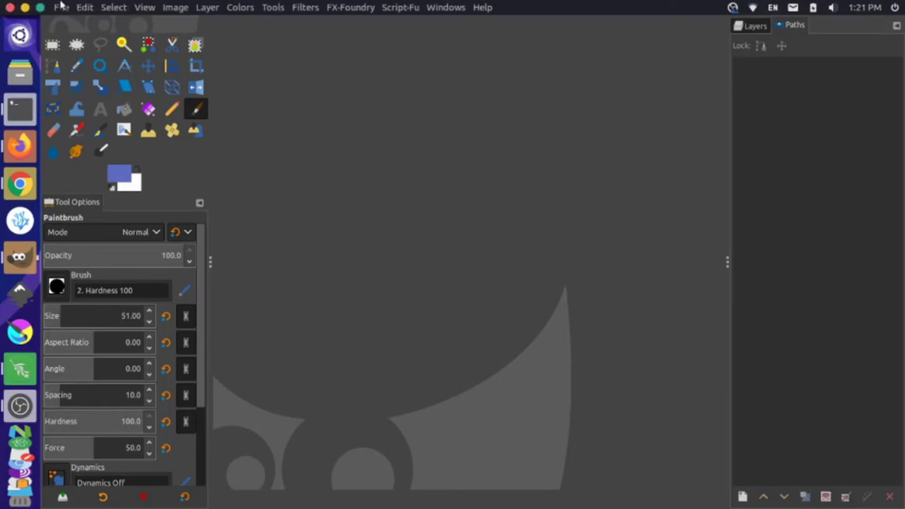
Create a new 1920×1080 image.
left_click(61, 7)
left_click(85, 27)
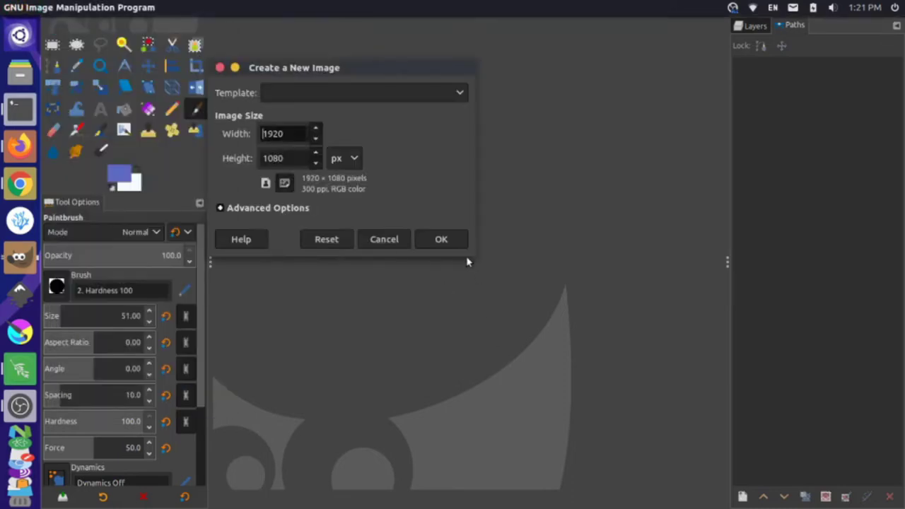
left_click(452, 240)
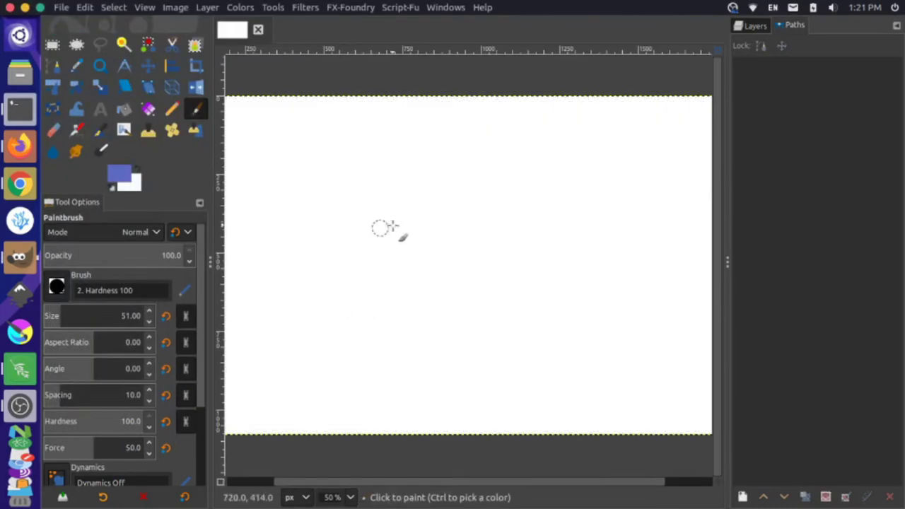
Stamp two small blue dots, then paint a large hook-shaped stroke at brush size 214.
left_click(381, 211)
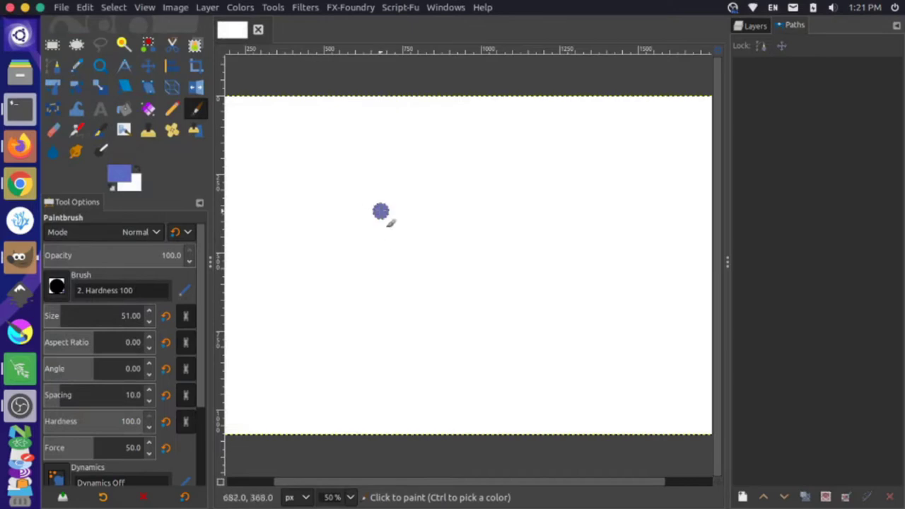
left_click(418, 236)
left_click_drag(68, 316, 84, 315)
mouse_move(447, 186)
left_mouse_down()
mouse_move(488, 313)
mouse_move(382, 311)
left_mouse_up()
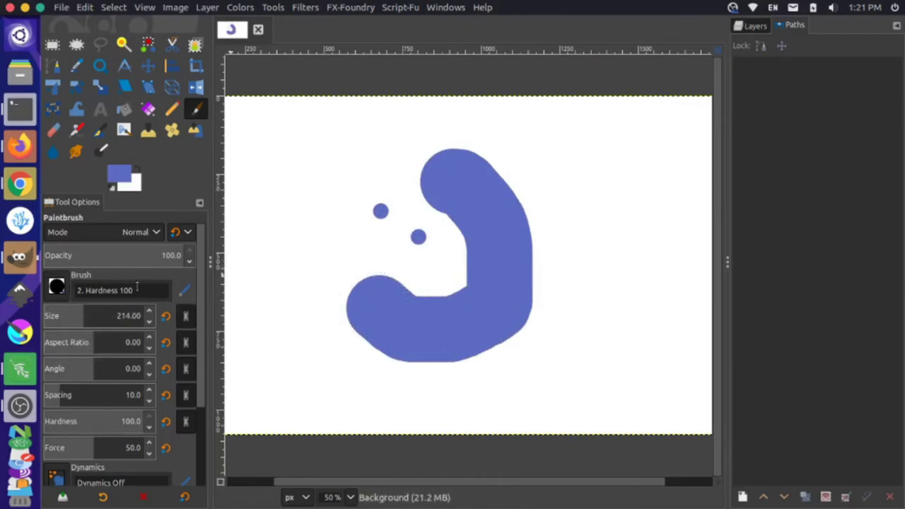
left_click(59, 285)
With the 2. Block 01 brush at size 208, stamp two horizontal blue bars at upper right.
left_click(67, 312)
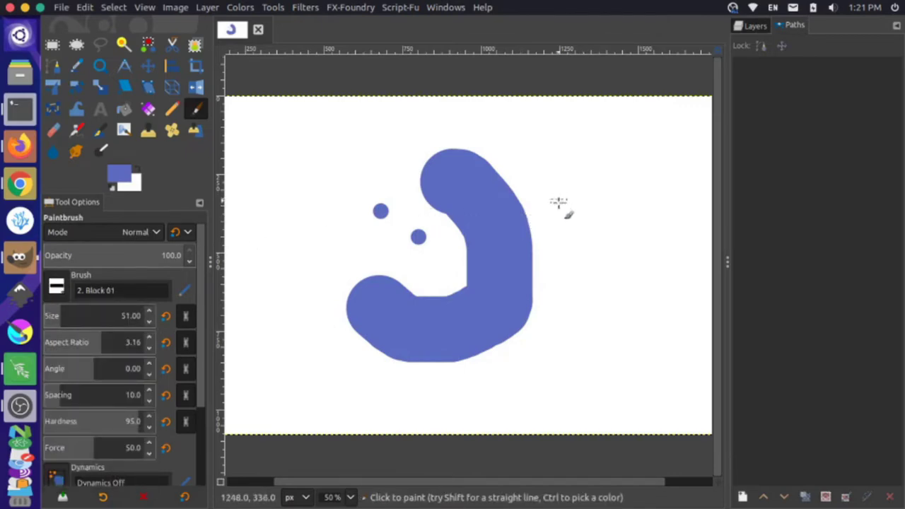
left_click(82, 314)
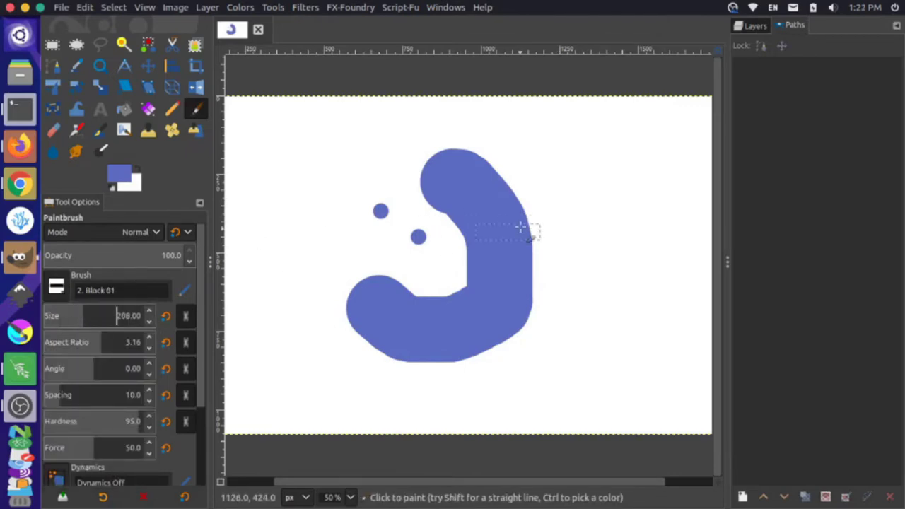
left_click(610, 152)
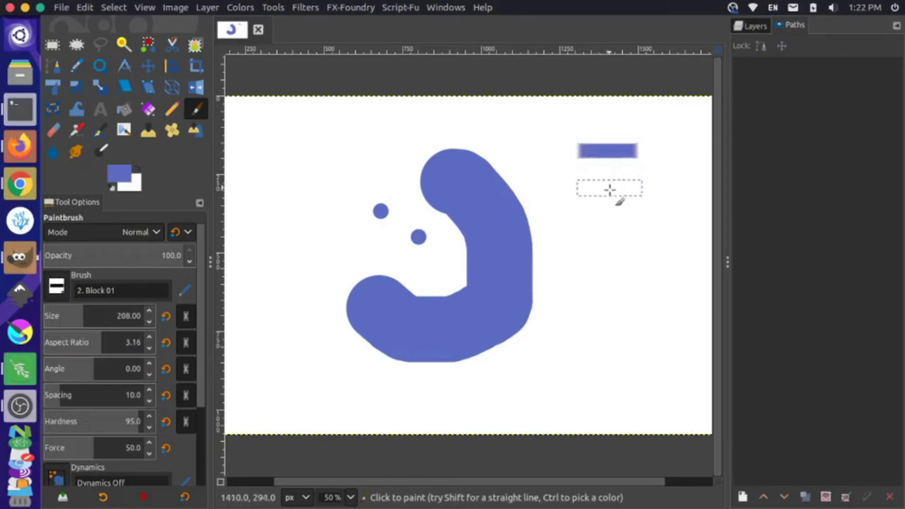
left_click(609, 191)
Set the brush angle to 49 and stamp four tilted bars below them.
left_click_drag(101, 369, 107, 368)
left_click(589, 234)
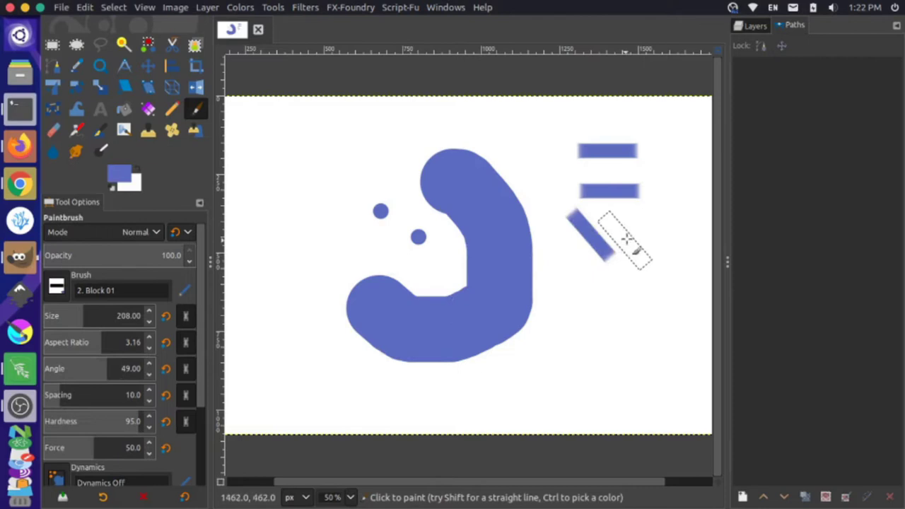
left_click(629, 229)
left_click(607, 315)
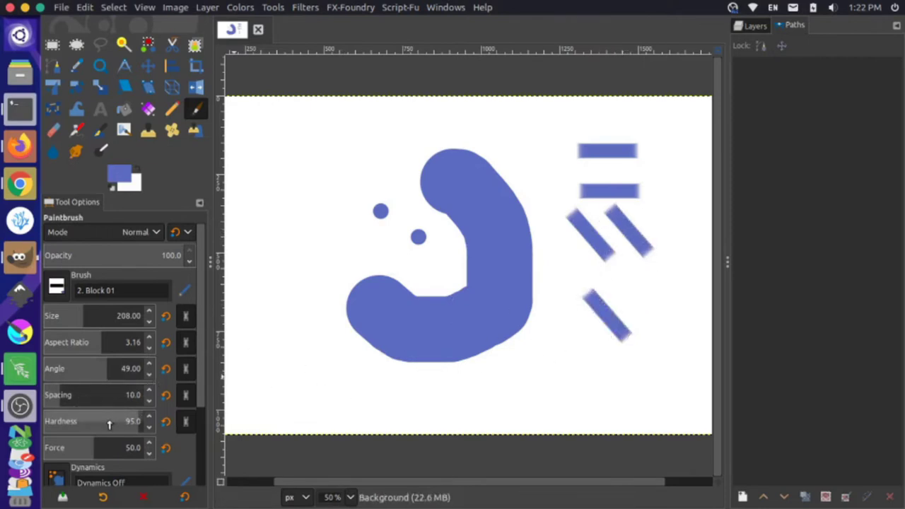
left_click(571, 353)
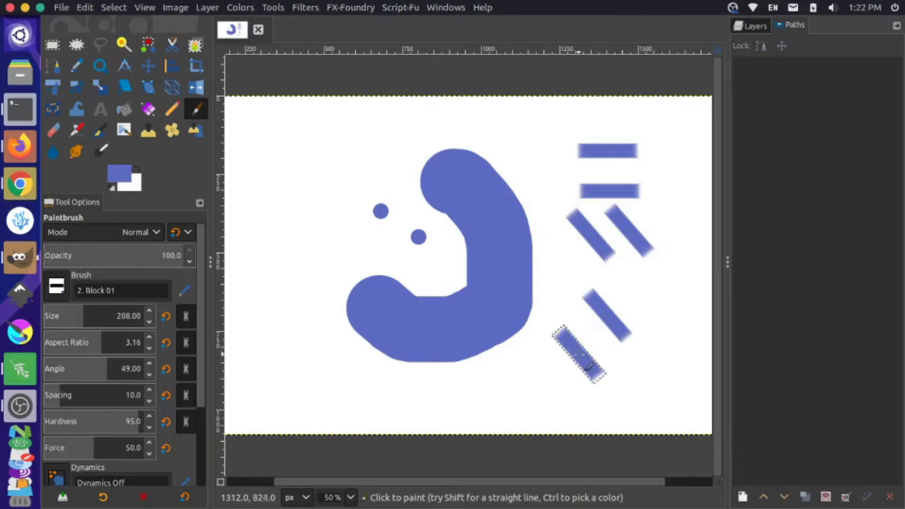
Stamp a crisp-edged tilted bar at brush hardness 100.
scroll(574, 356, "up", 4)
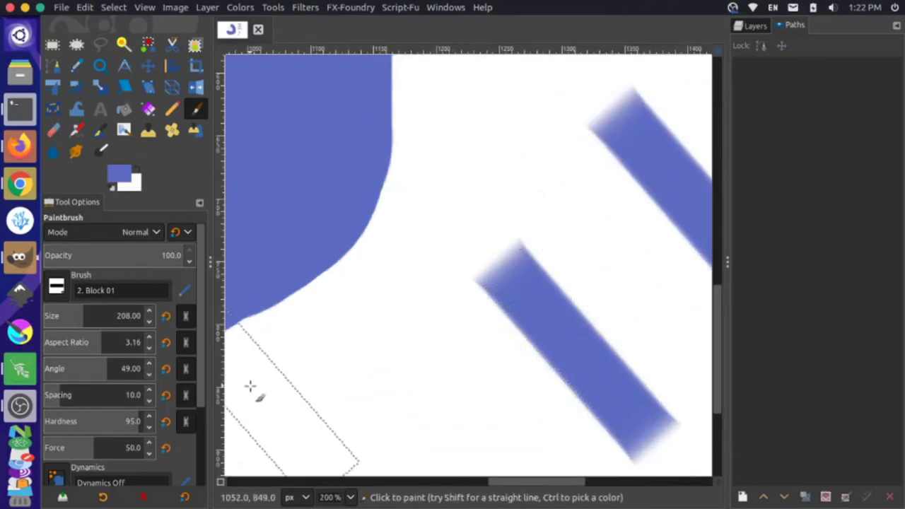
left_click_drag(123, 418, 149, 420)
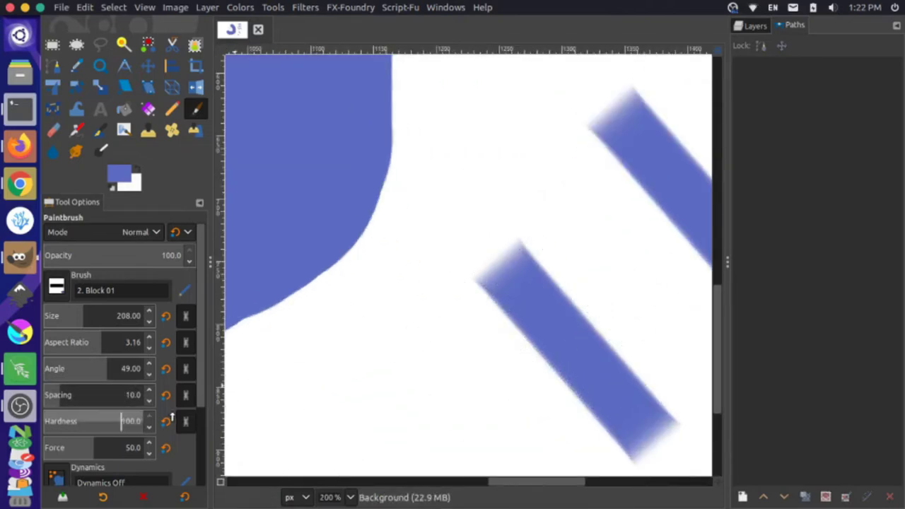
left_click(548, 197)
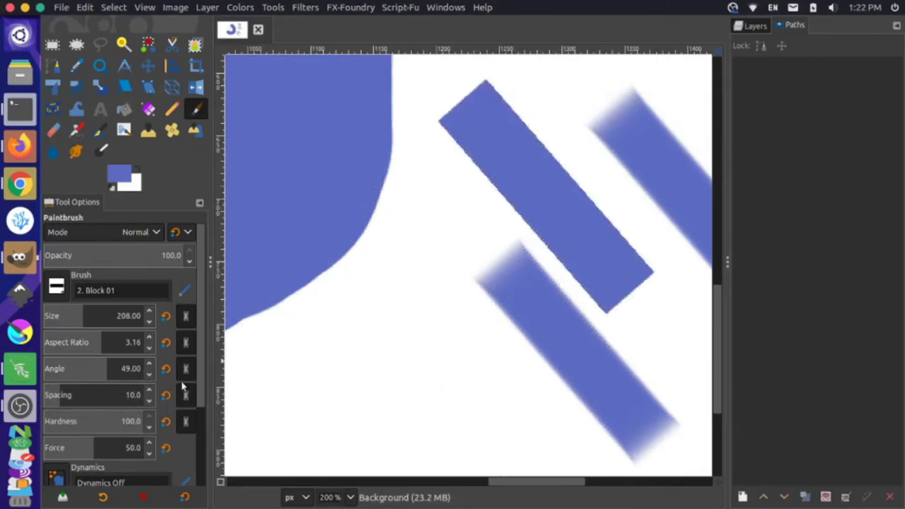
Paint a faint dab at hardness 37, then a tilted bar over it at default hardness 95.
scroll(164, 396, "down", 1)
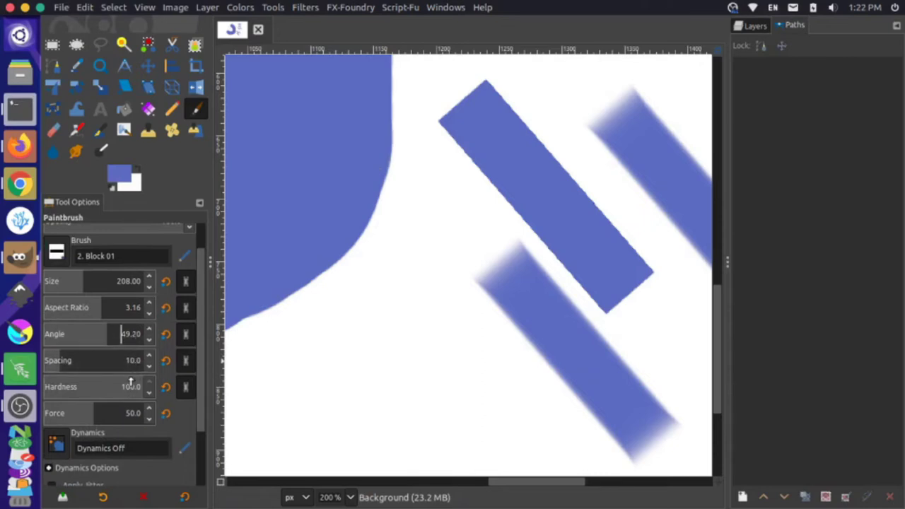
left_click_drag(131, 383, 85, 386)
left_click(456, 345)
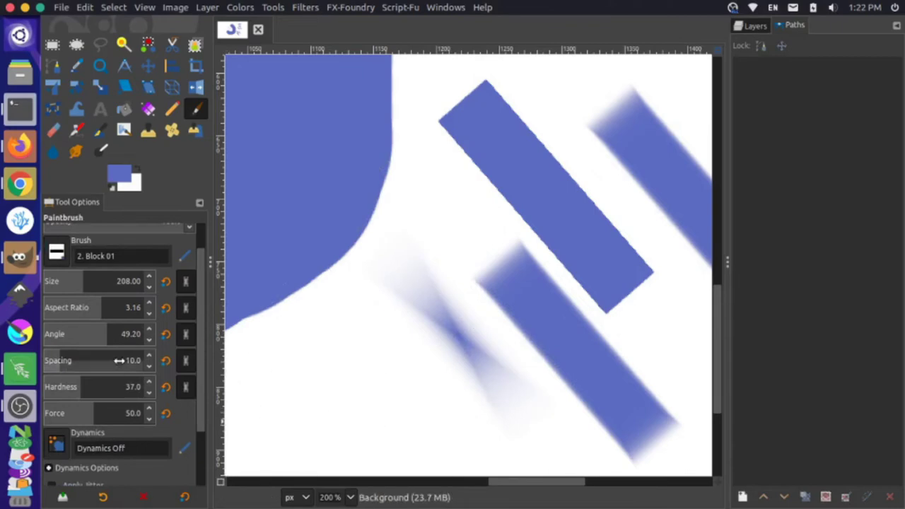
left_click(166, 389)
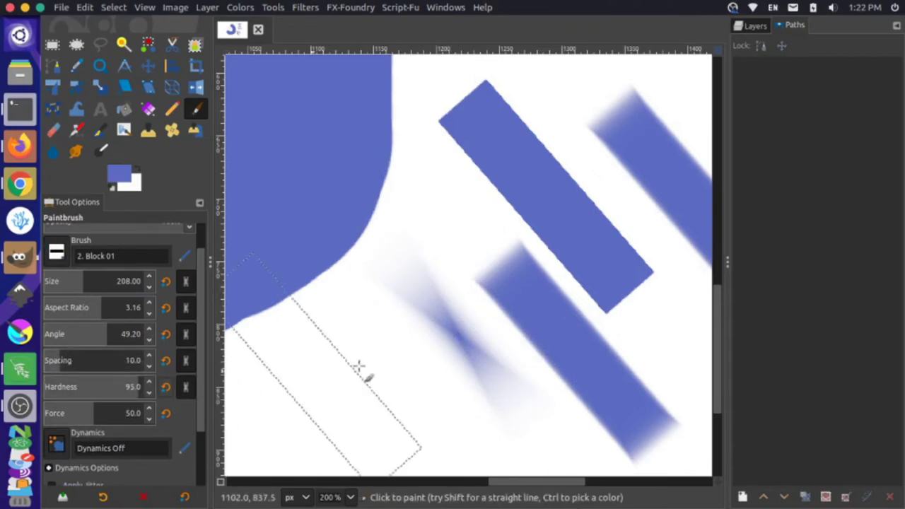
scroll(444, 345, "up", 2)
scroll(443, 344, "down", 2)
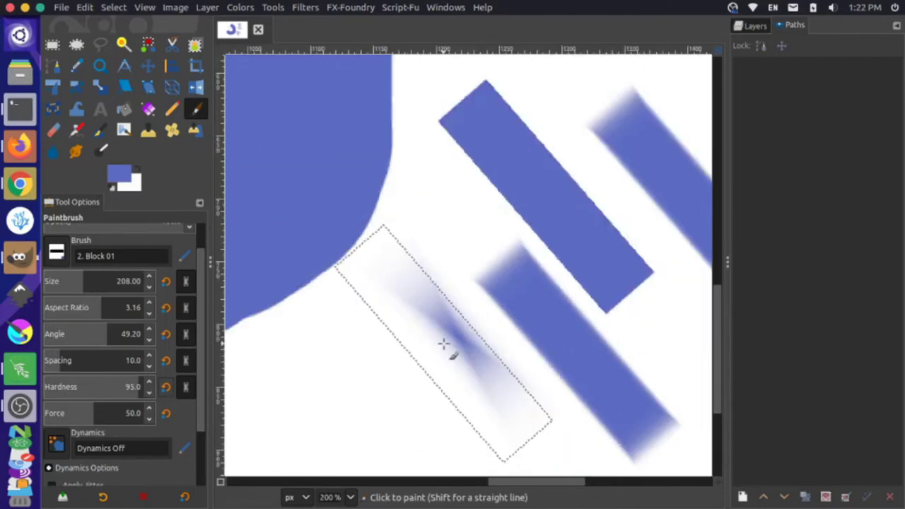
left_click(431, 368)
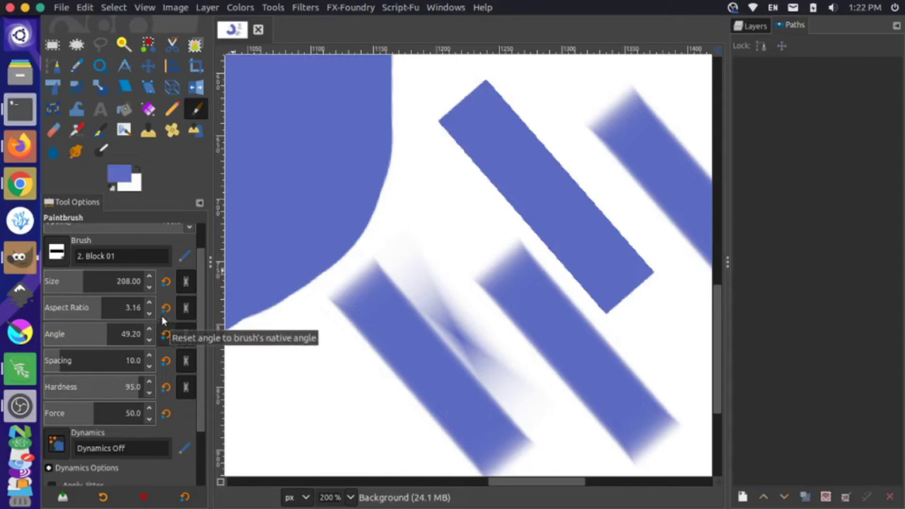
Dock the Brushes dialog on the right, showing 2. Block 01 (51 × 13) as current.
left_click(59, 251)
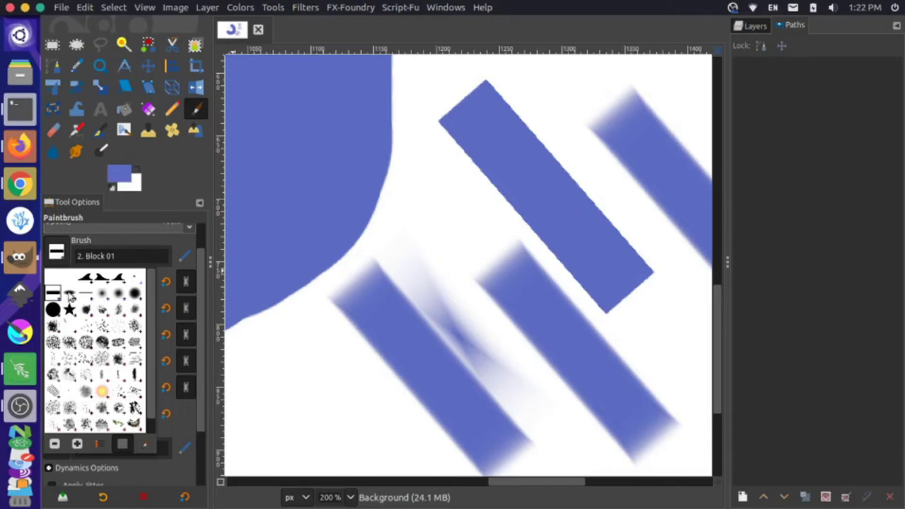
left_click(146, 447)
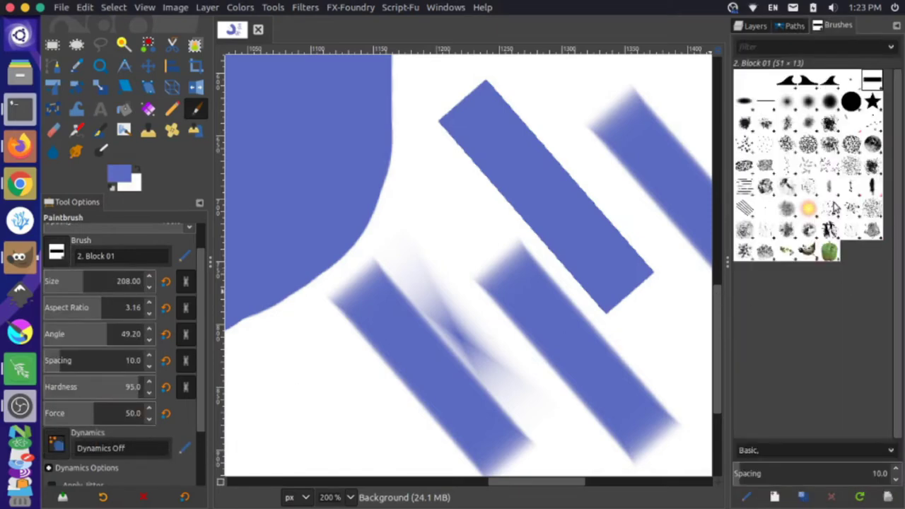
Show the brush tag list and filter by the Basic, then Fun tags.
left_click(808, 48)
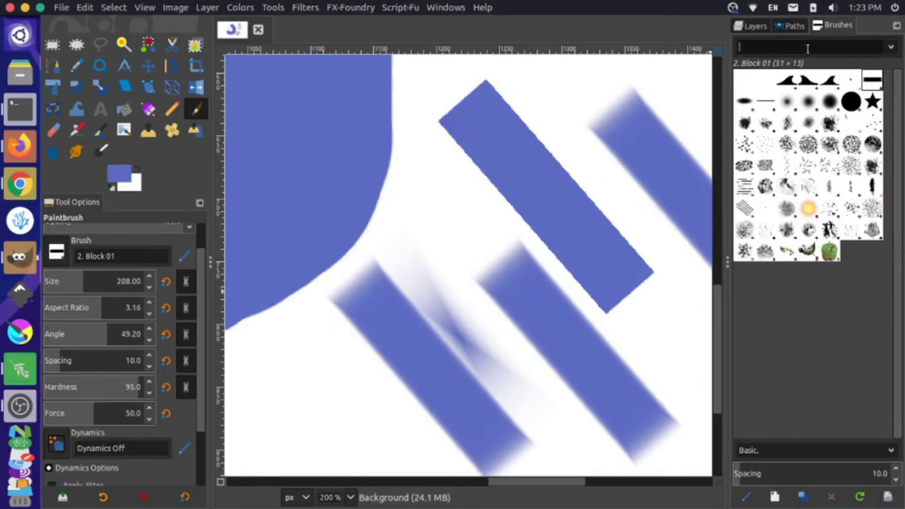
left_click(892, 48)
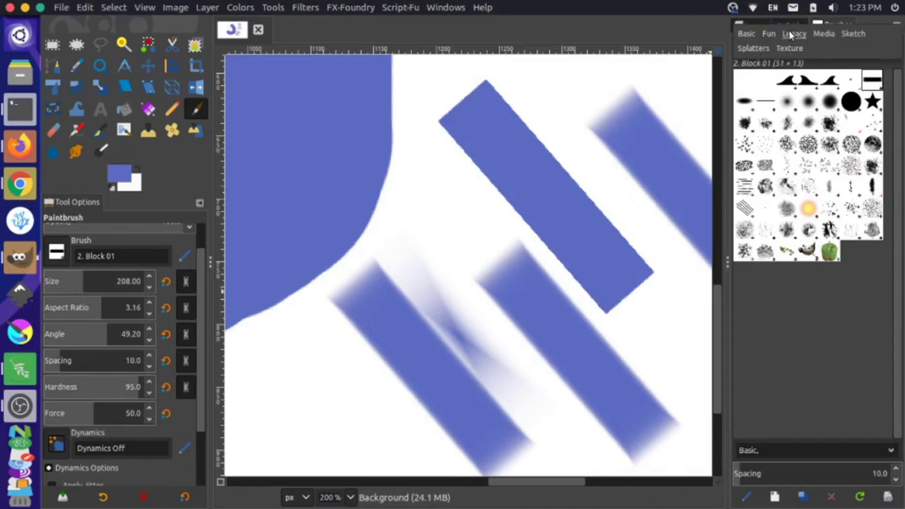
left_click(746, 36)
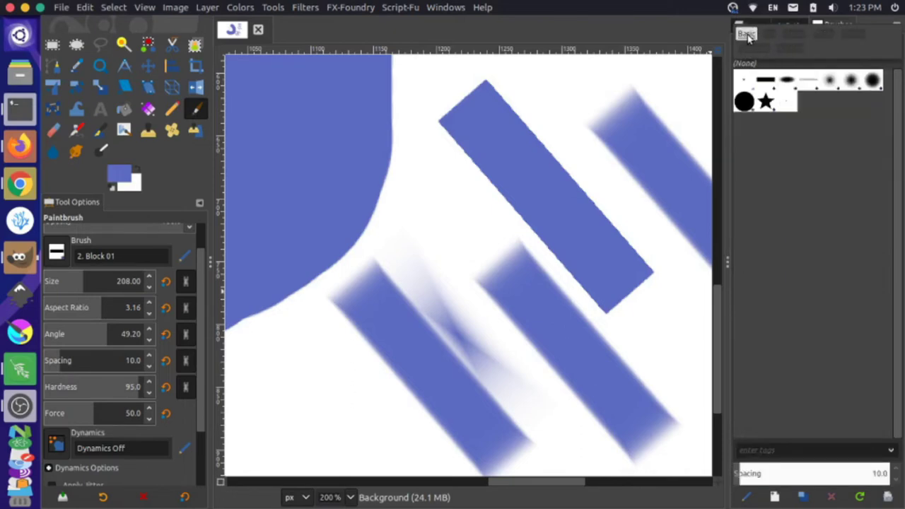
left_click(747, 35)
left_click(749, 37)
left_click(747, 35)
left_click(769, 36)
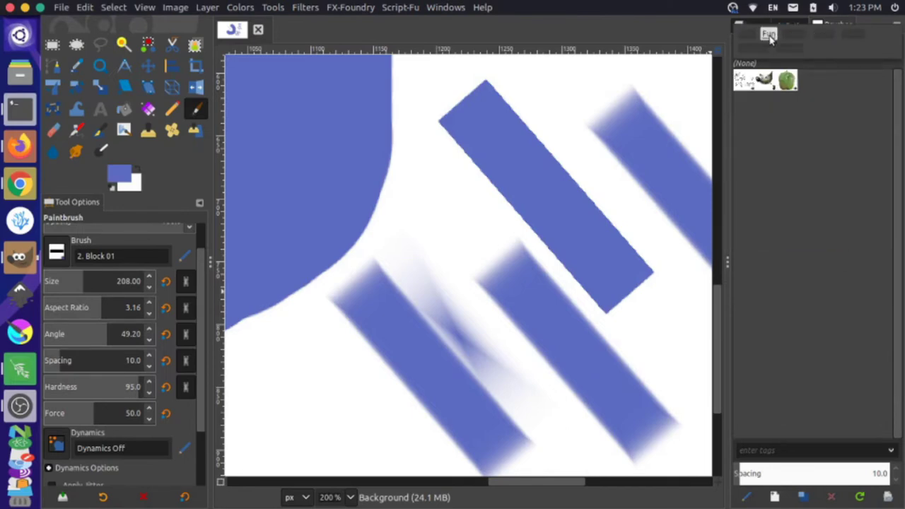
left_click(769, 36)
Filter by the Legacy, Paint, Sketch and Splatters tags in turn, then clear the filter.
left_click(791, 36)
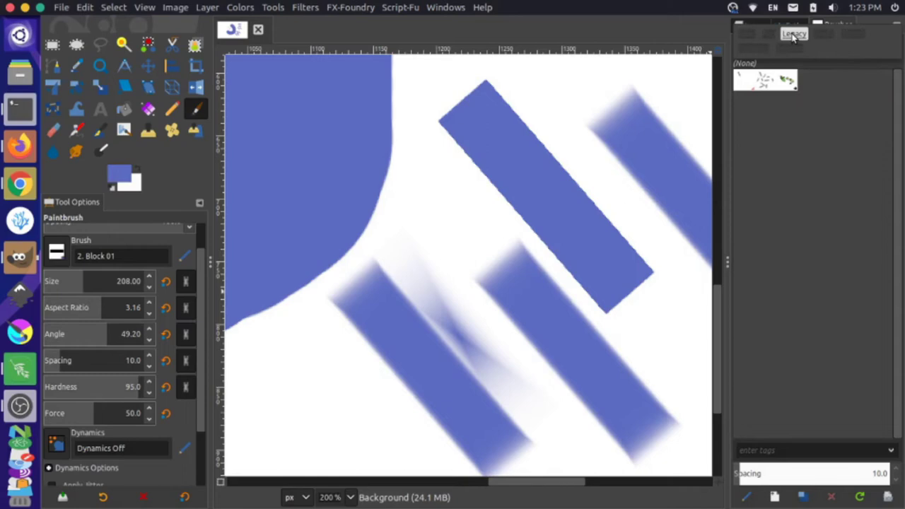
left_click(792, 35)
left_click(820, 34)
left_click(818, 33)
left_click(850, 35)
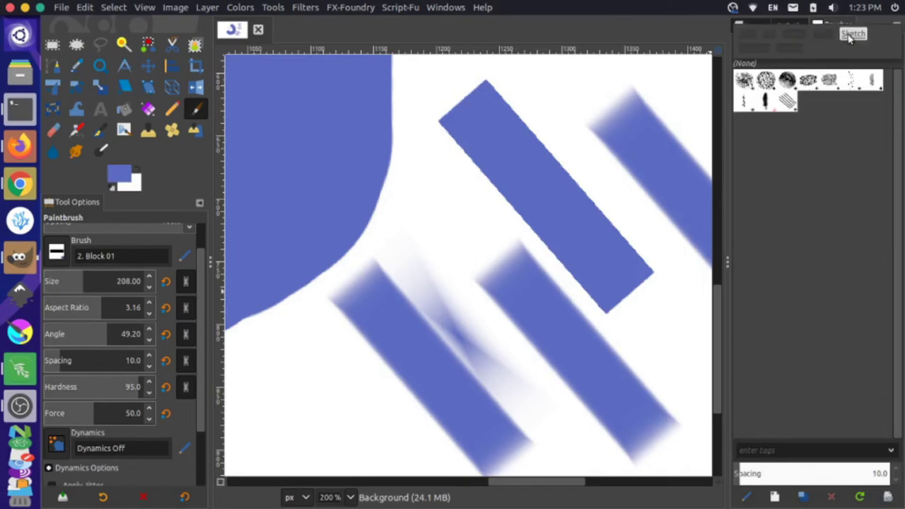
left_click(850, 34)
left_click(754, 49)
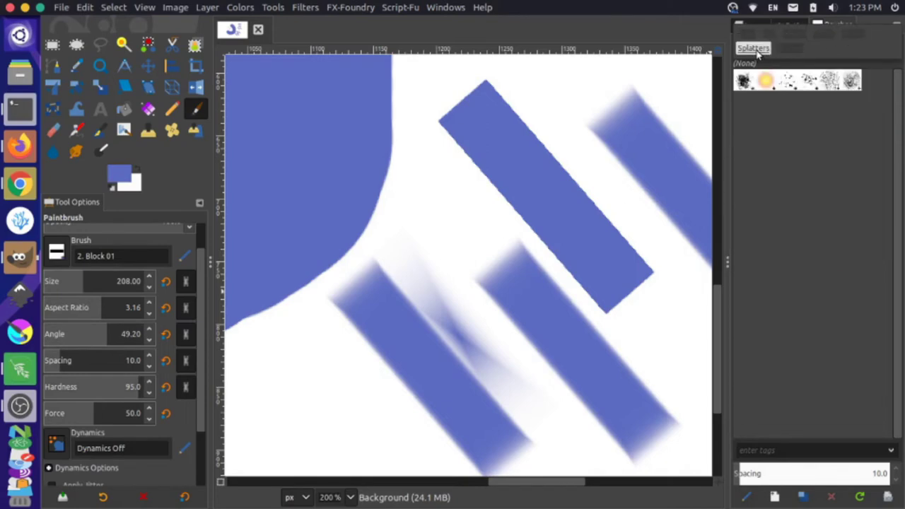
left_click(753, 49)
left_click(753, 49)
left_click(752, 50)
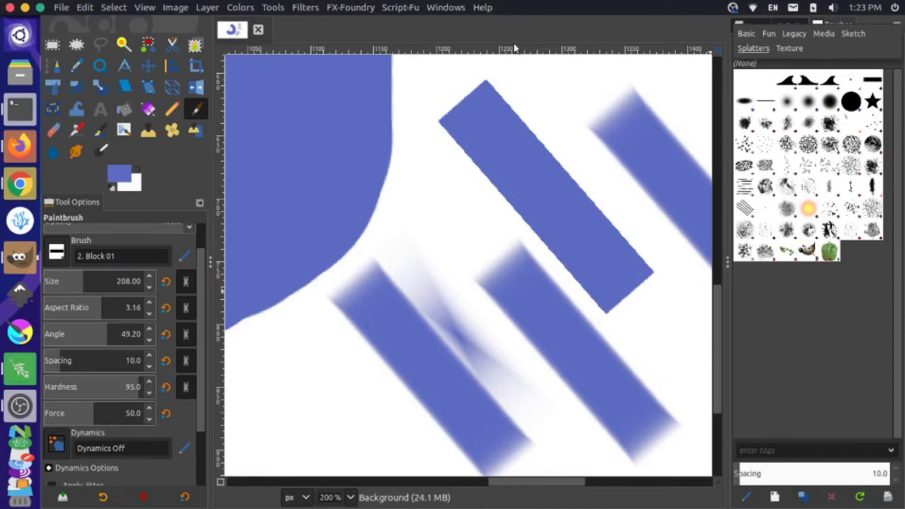
Show the Folders > Brushes page in Edit > Preferences.
left_click(86, 7)
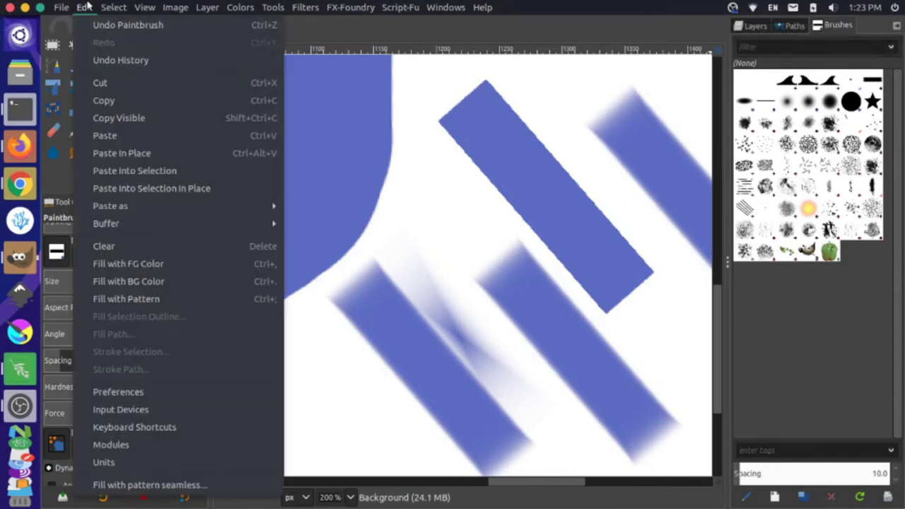
left_click(111, 391)
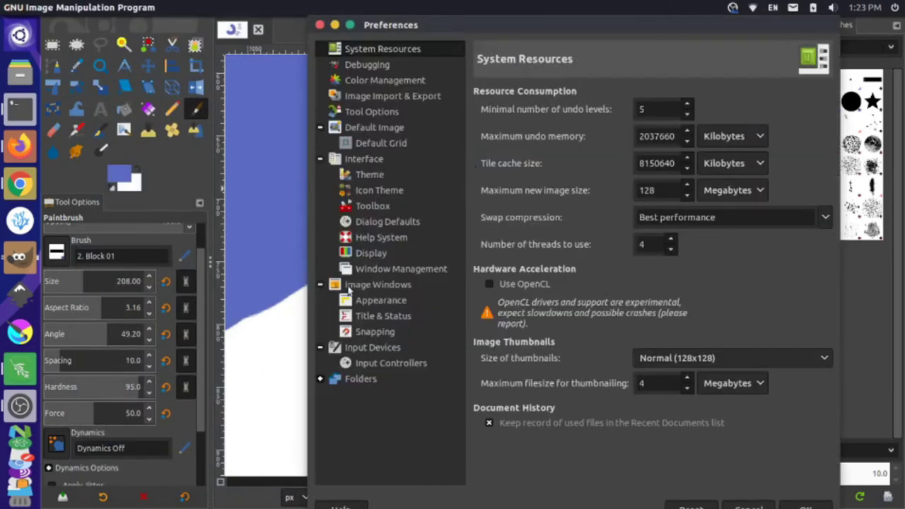
left_click(318, 379)
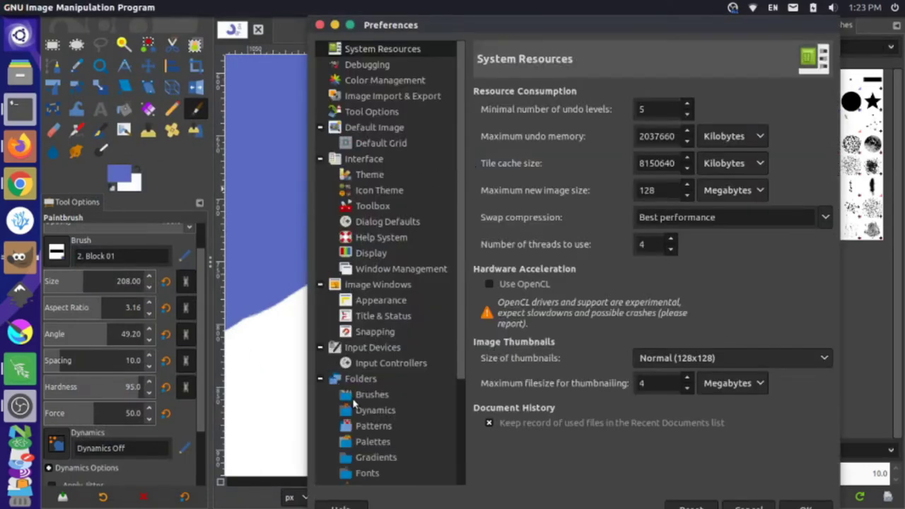
scroll(353, 401, "down", 3)
left_click(386, 296)
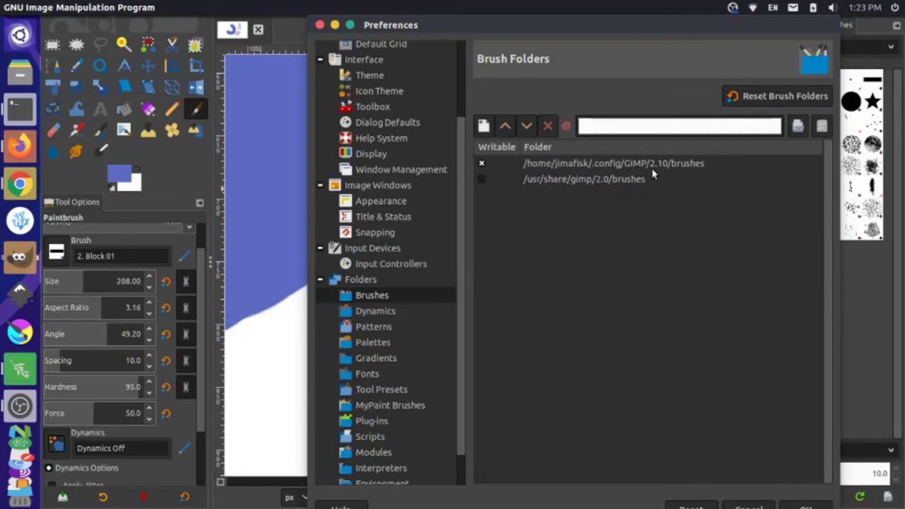
Open the user's brushes folder in the Files file manager.
left_click(688, 167)
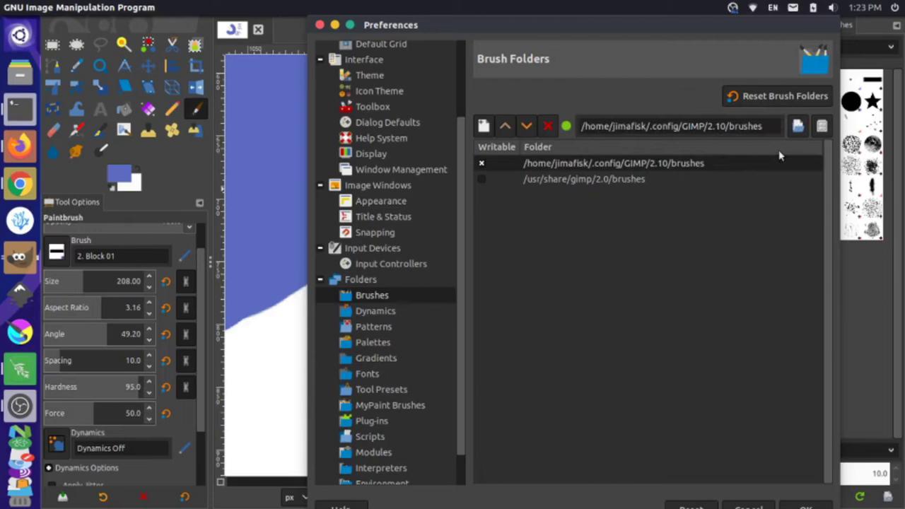
left_click(822, 126)
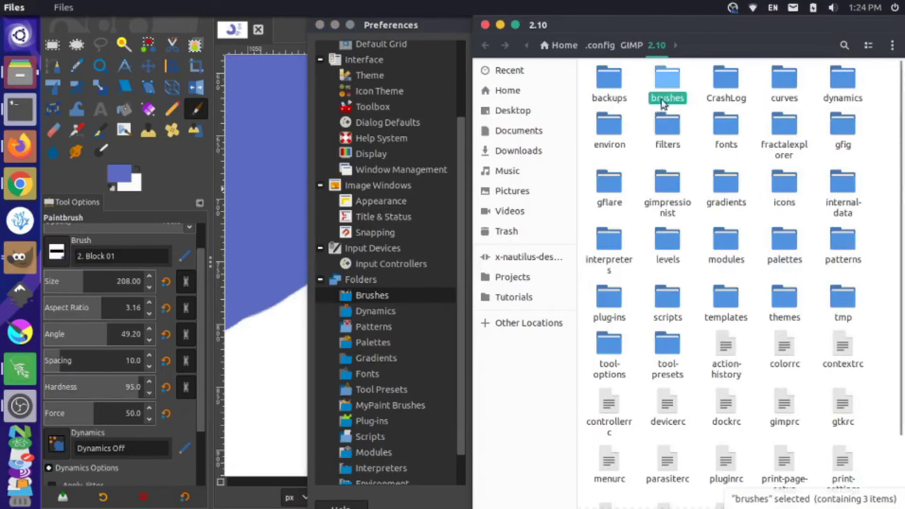
double_click(668, 77)
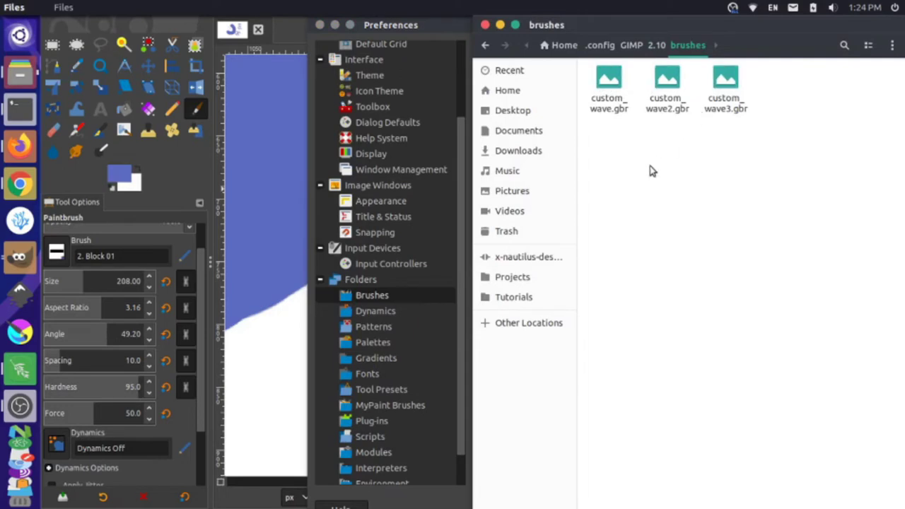
Make a Waves folder there and move the three custom_wave brushes into it.
right_click(670, 167)
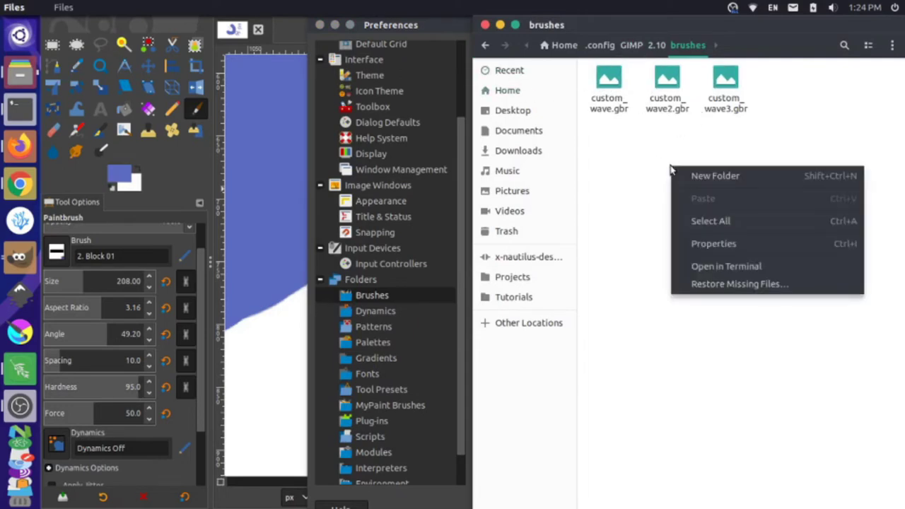
left_click(703, 176)
type("Wa")
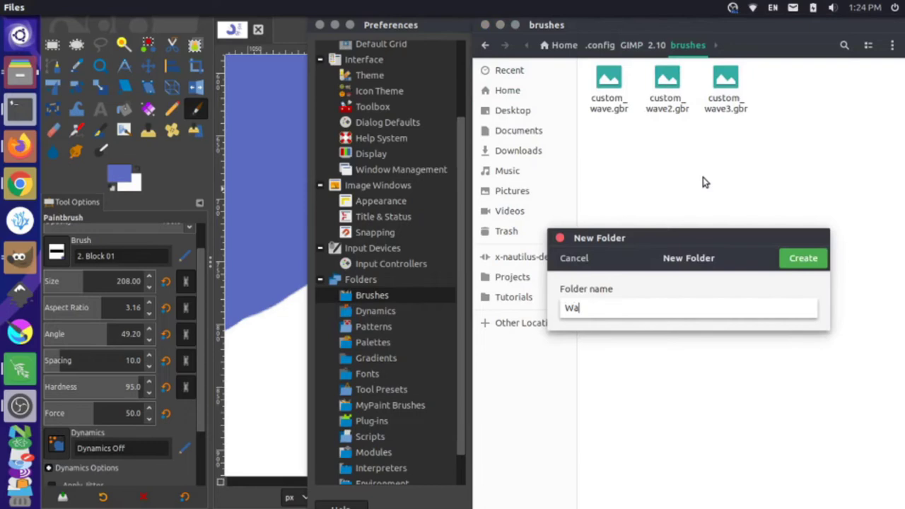
type("ves")
left_click(803, 258)
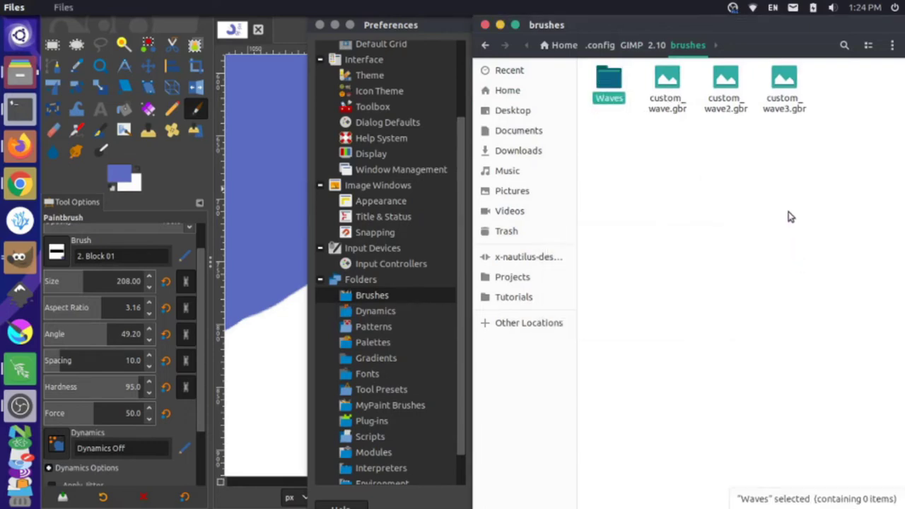
left_click_drag(781, 114, 613, 86)
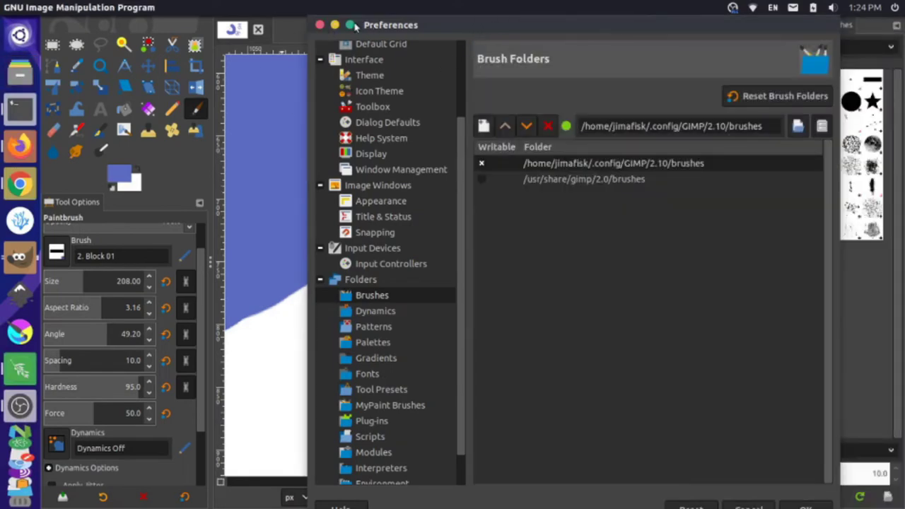
Hide Preferences and quit GIMP, discarding the painted canvas.
left_click(350, 25)
left_click(894, 52)
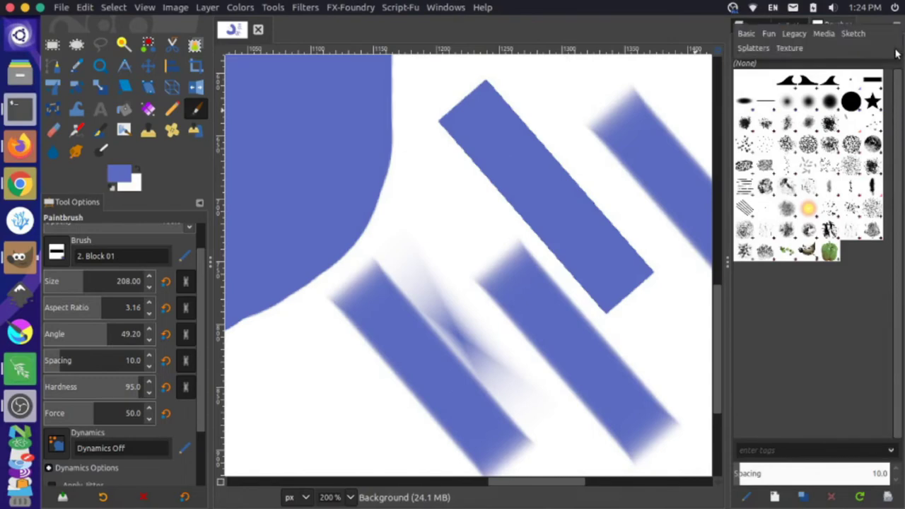
left_click(870, 272)
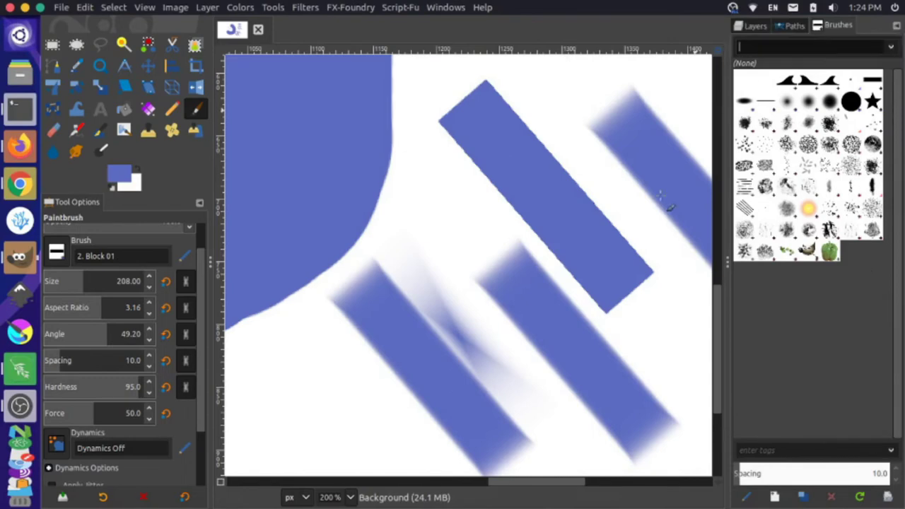
left_click(9, 7)
left_click(533, 339)
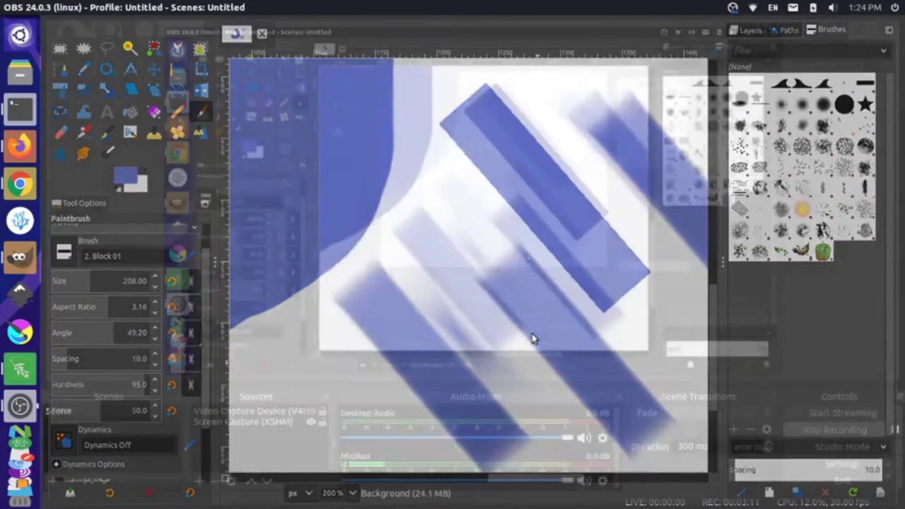
Relaunch GIMP and filter the Brushes panel to the new Waves tag.
left_click(21, 258)
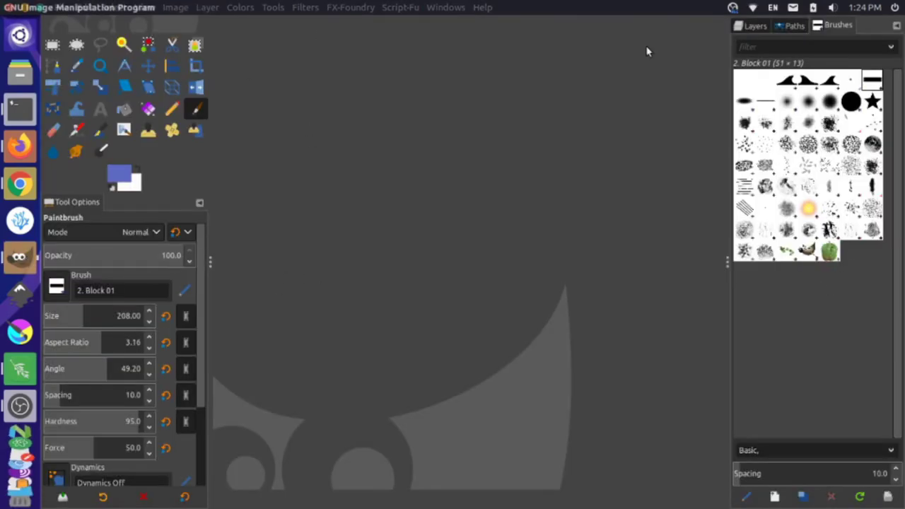
left_click(891, 47)
left_click(821, 48)
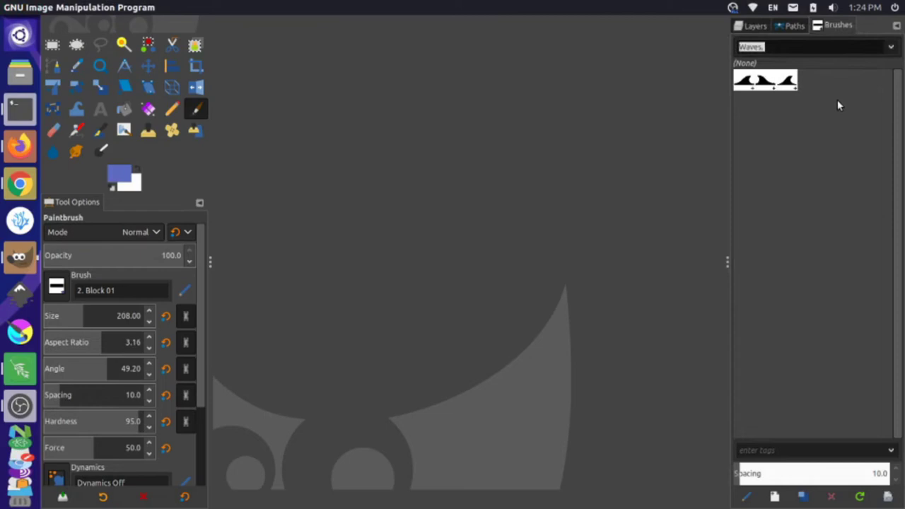
Browse the Watercolor Splatters brush page on myphotoshopbrushes.com.
left_click(19, 146)
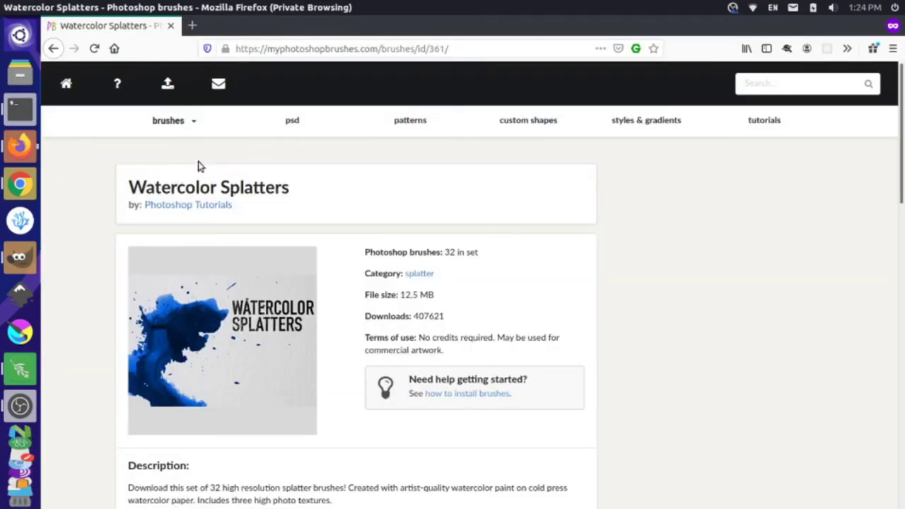
scroll(295, 301, "down", 3)
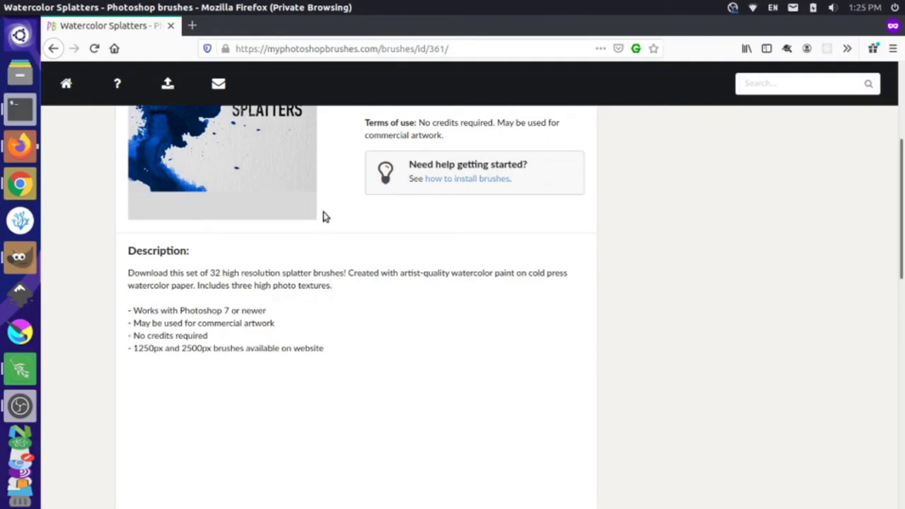
left_click_drag(276, 49, 354, 49)
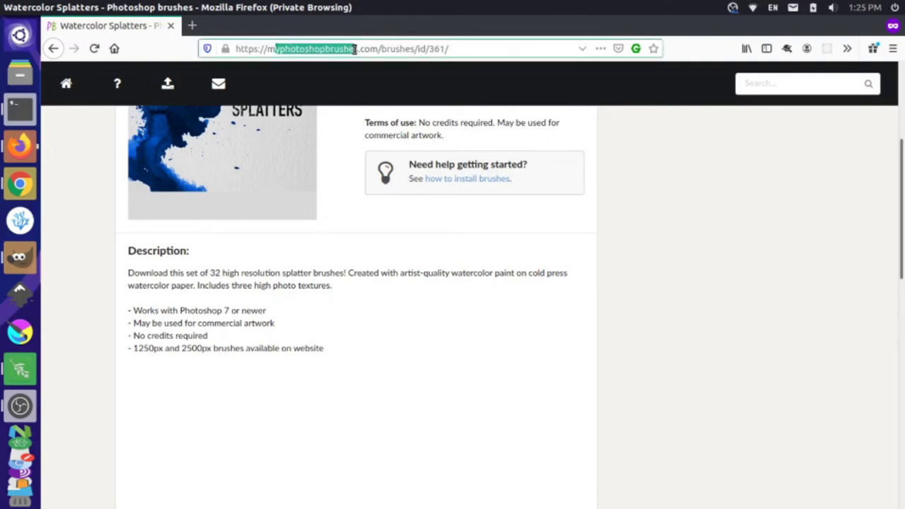
scroll(304, 215, "down", 8)
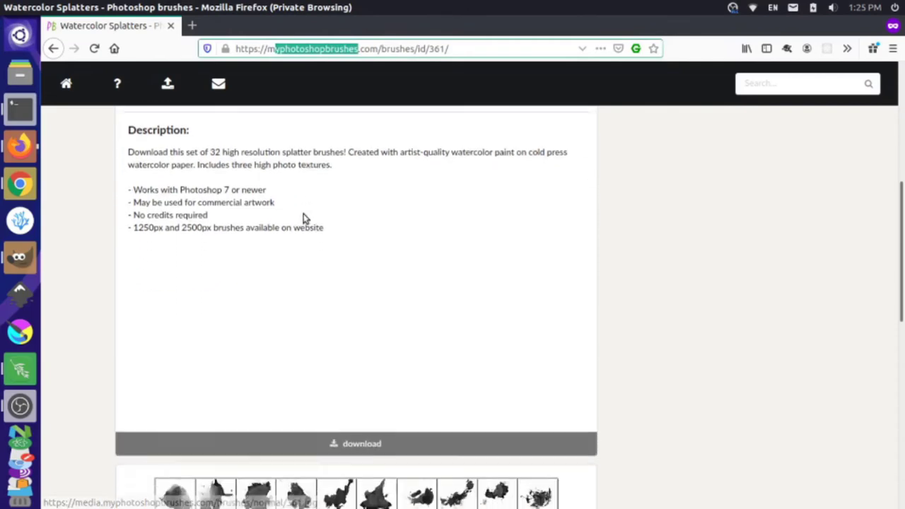
scroll(303, 218, "down", 2)
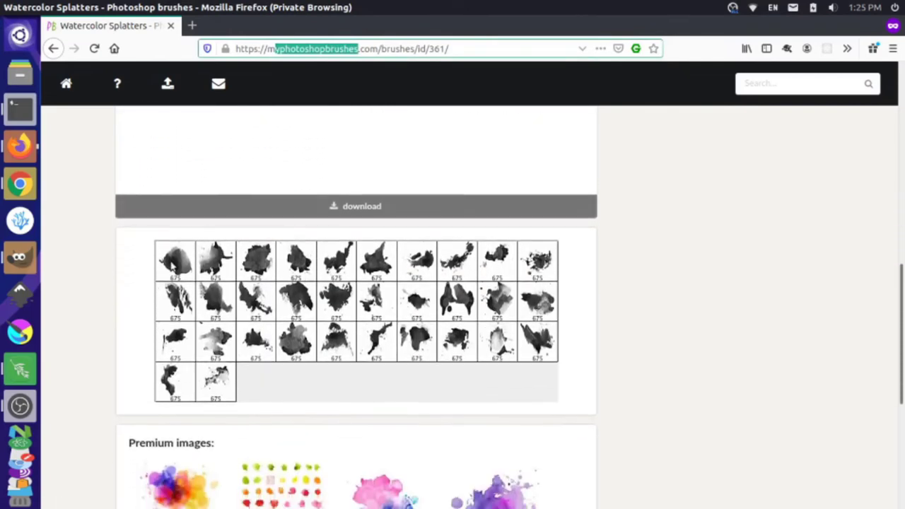
scroll(407, 323, "down", 4)
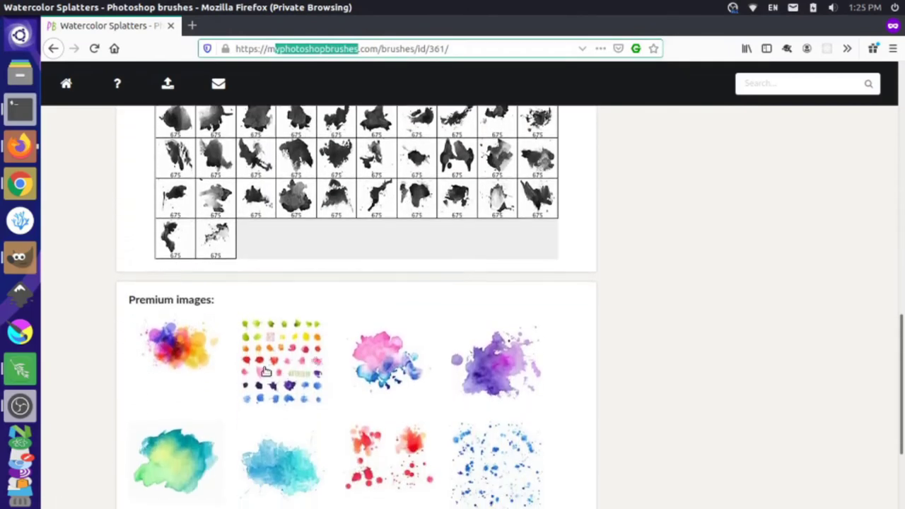
scroll(371, 289, "up", 3)
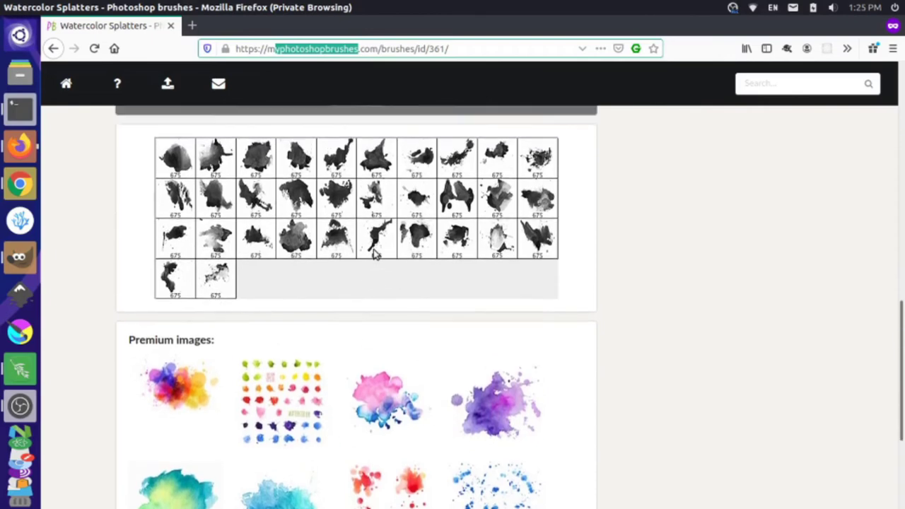
Save _Watercolor_Splatters_(675_pixels).zip to disk and view it in the downloads panel.
left_click(363, 173)
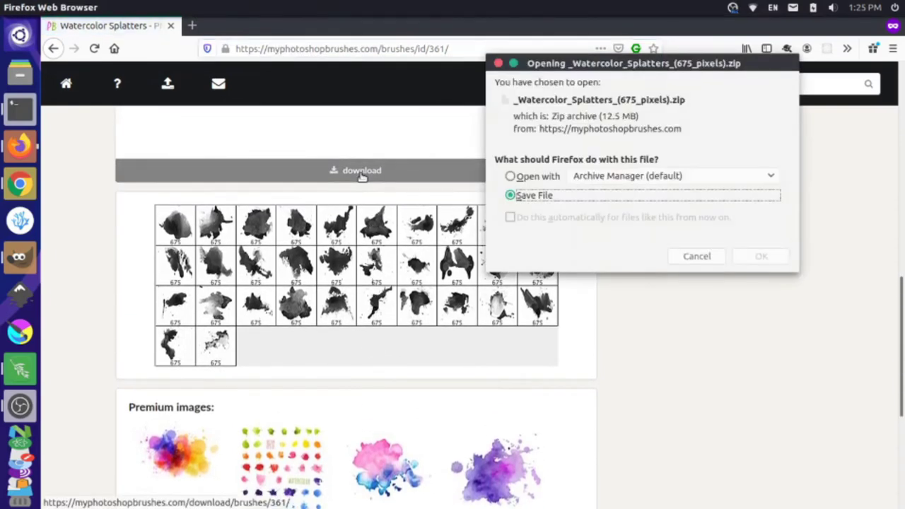
left_click(759, 256)
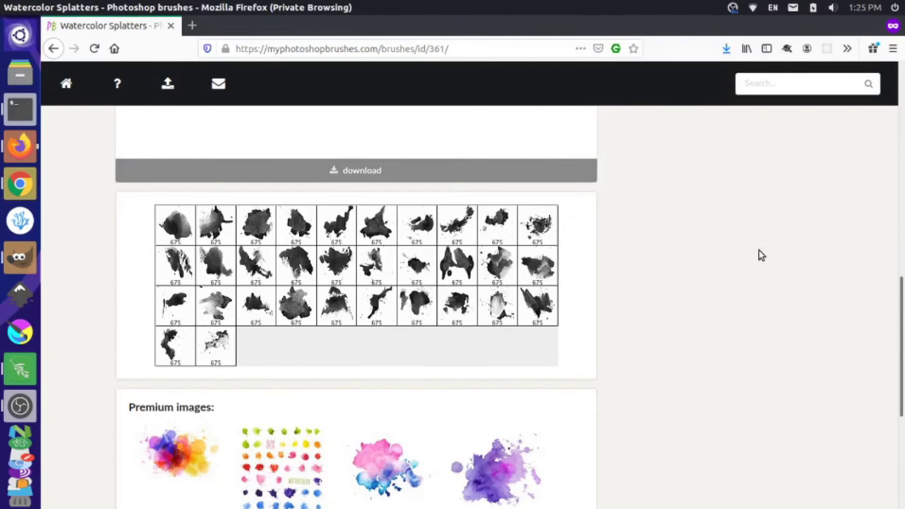
left_click(726, 50)
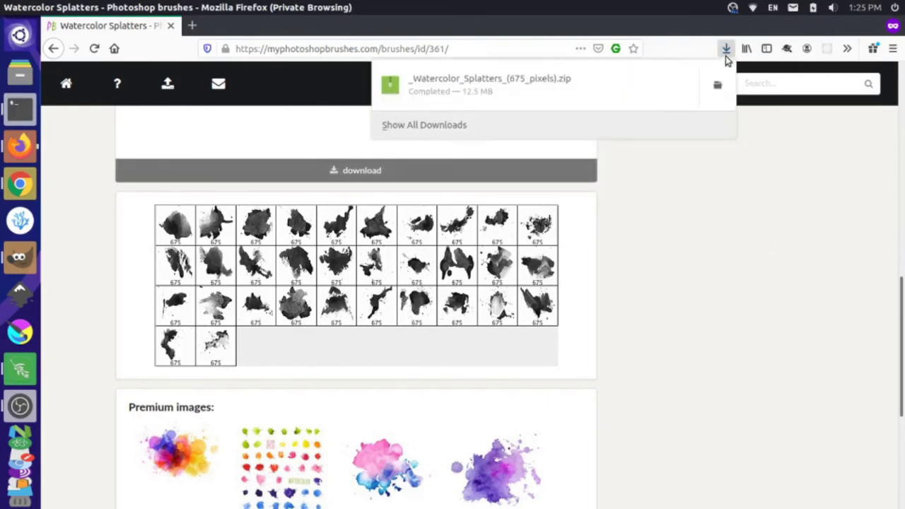
Extract all six Watercolor Splatters zip files into Downloads and show them in Files.
left_click(452, 81)
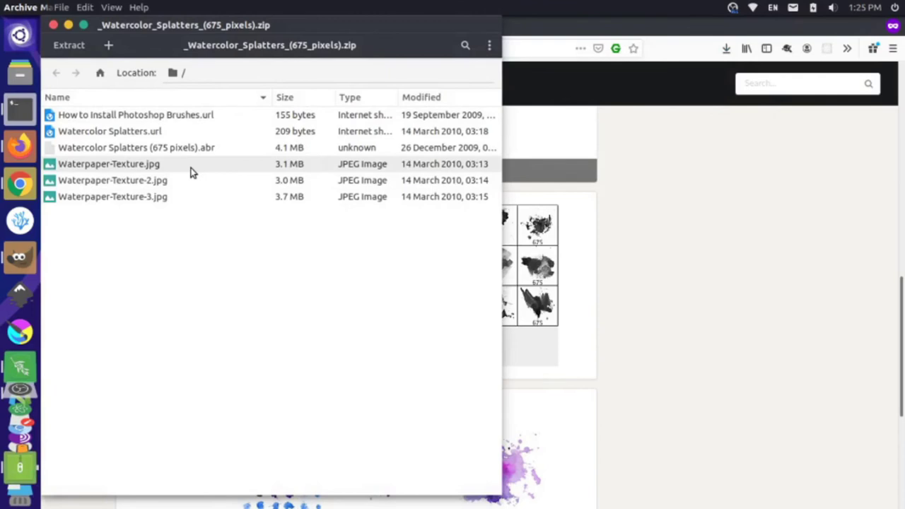
left_click(77, 45)
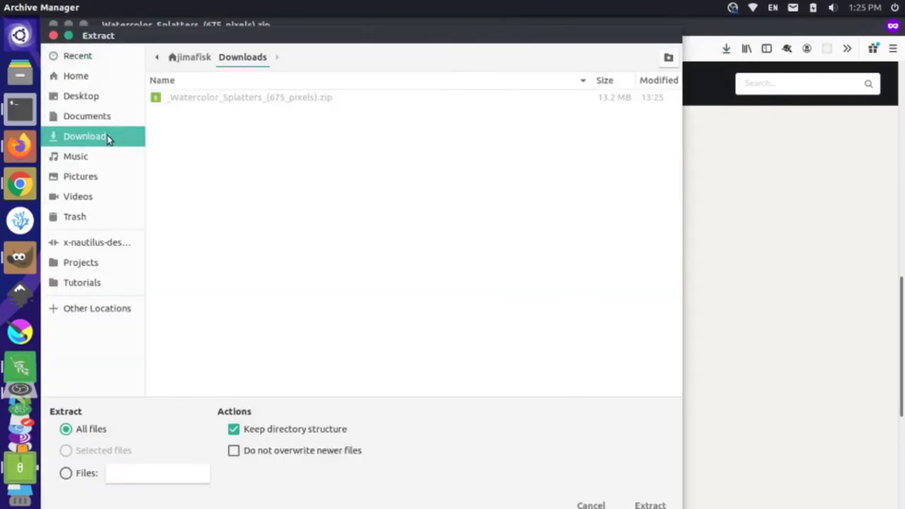
left_click(649, 504)
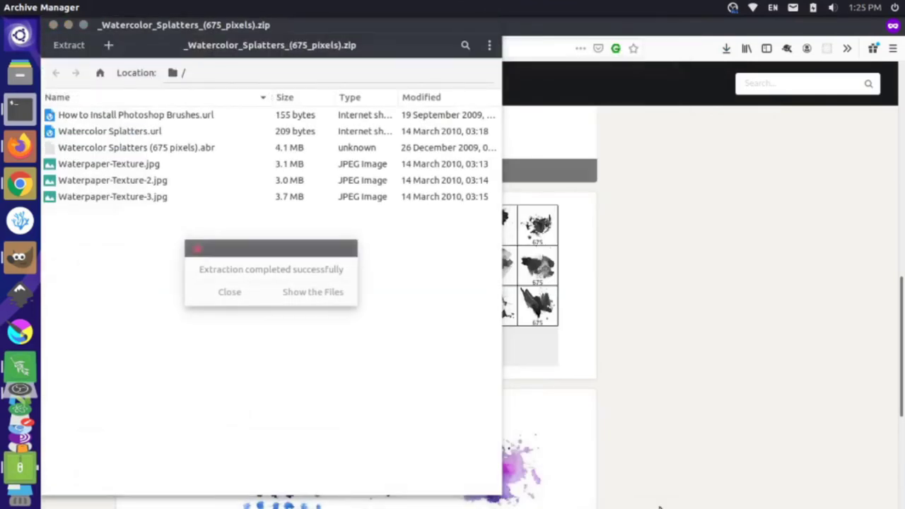
left_click(337, 294)
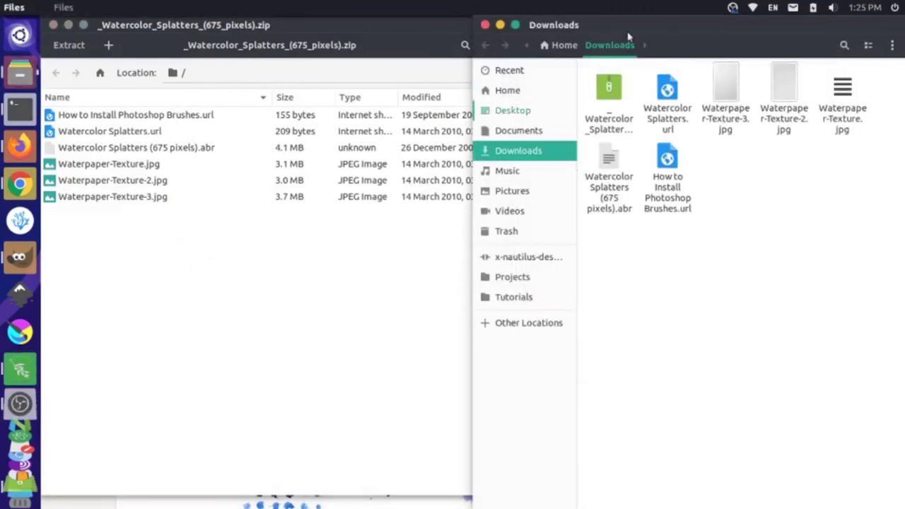
Close Archive Manager, select Watercolor Splatters (675 pixels).abr in Downloads, and return to GIMP.
left_click_drag(666, 26, 389, 26)
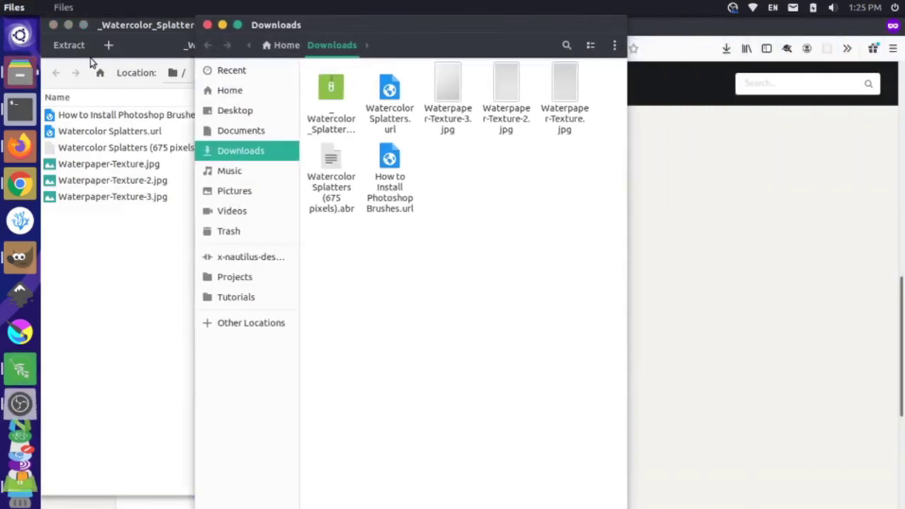
left_click(53, 25)
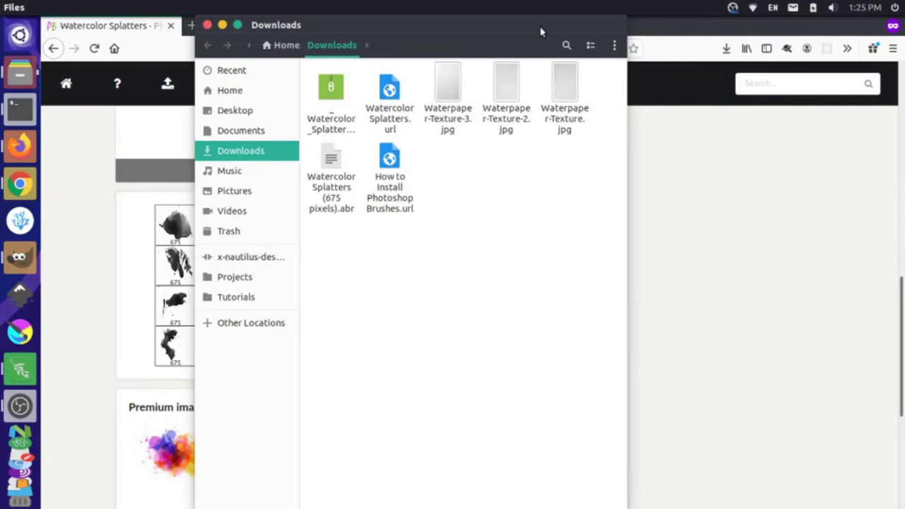
left_click_drag(539, 25, 412, 25)
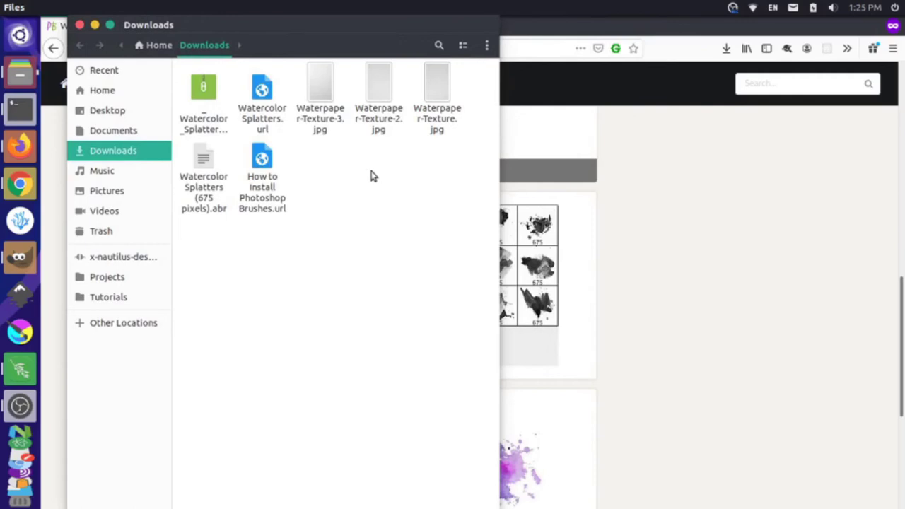
left_click(218, 176)
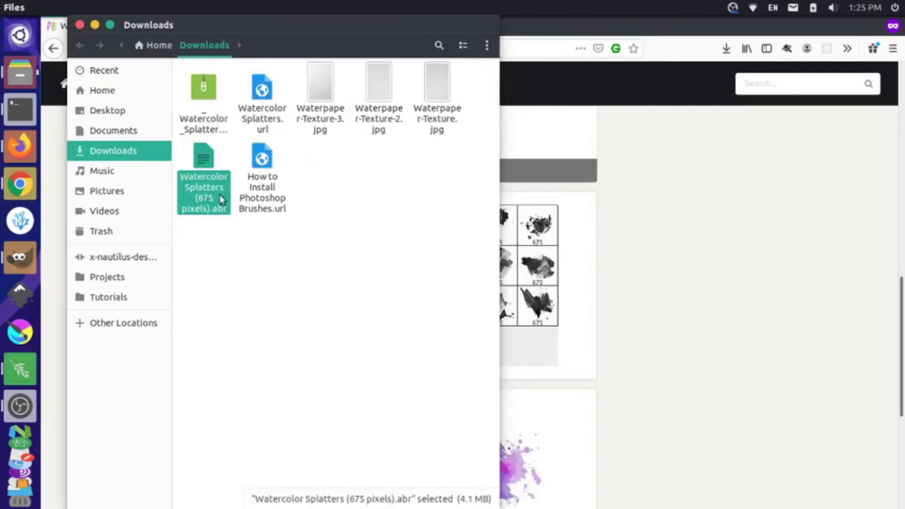
left_click(19, 256)
Find the personal brush folder under Preferences > Folders > Brushes and reveal .config/GIMP/2.10 in Files.
mouse_move(133, 5)
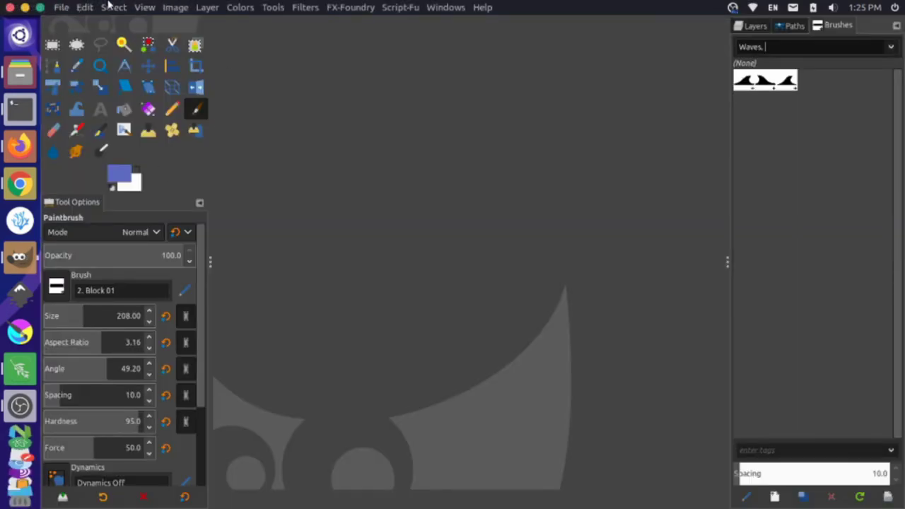
left_click(85, 7)
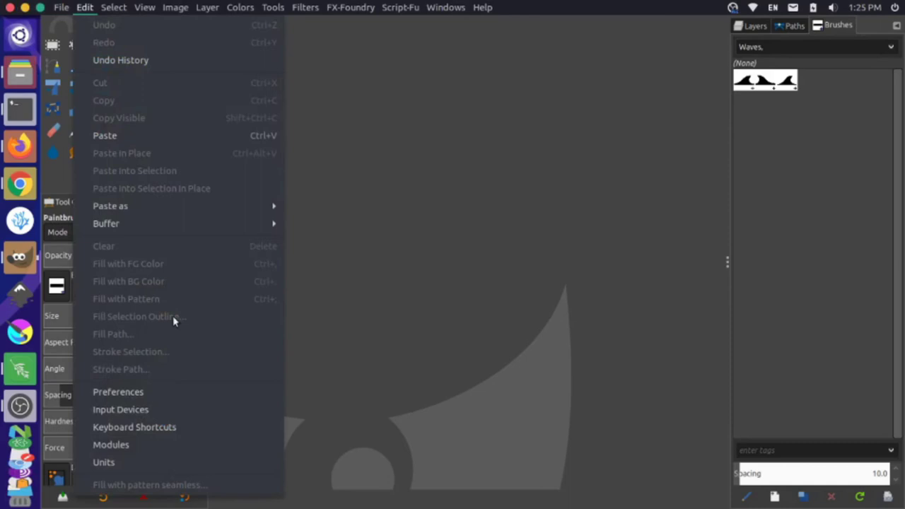
left_click(151, 395)
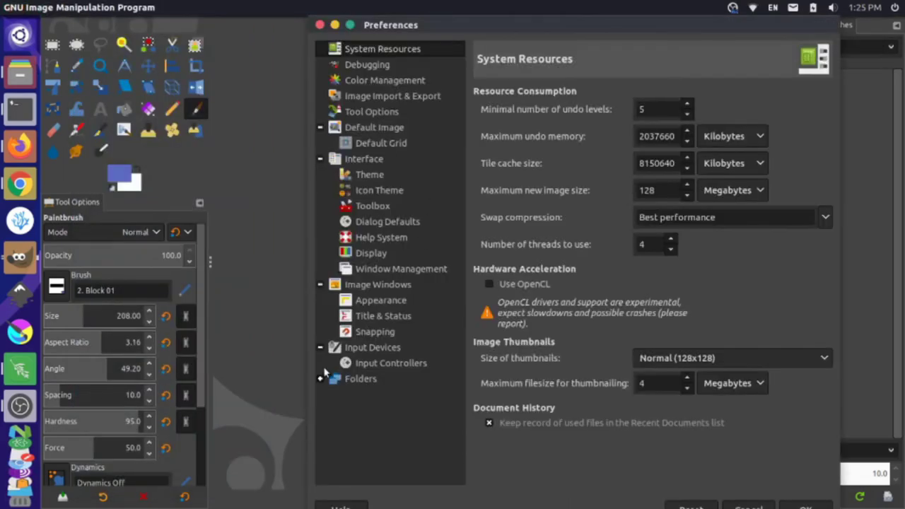
left_click(321, 378)
left_click(369, 395)
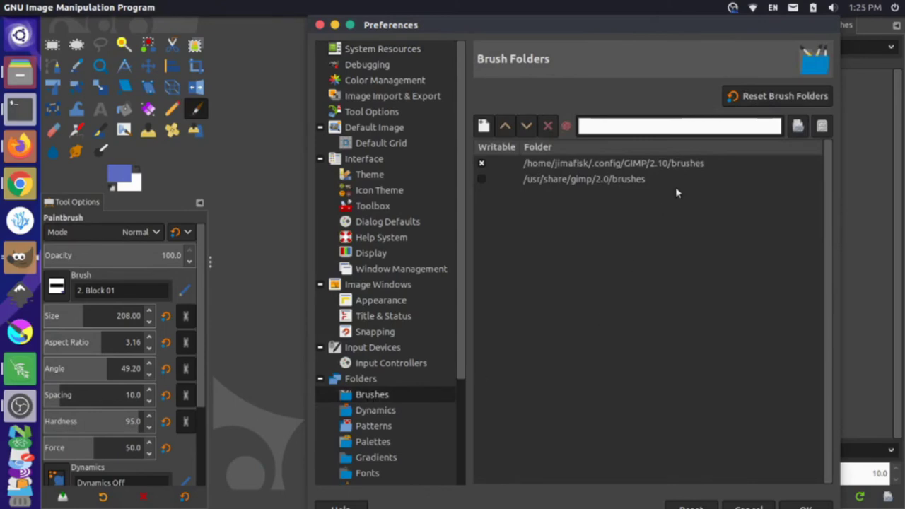
left_click(698, 164)
left_click(827, 126)
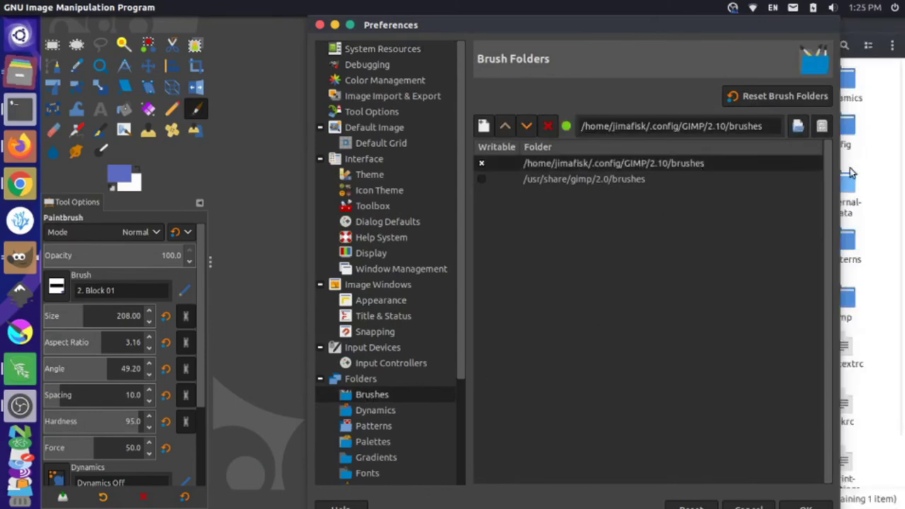
key("alt+Tab")
key("alt+Tab")
key("alt+Tab")
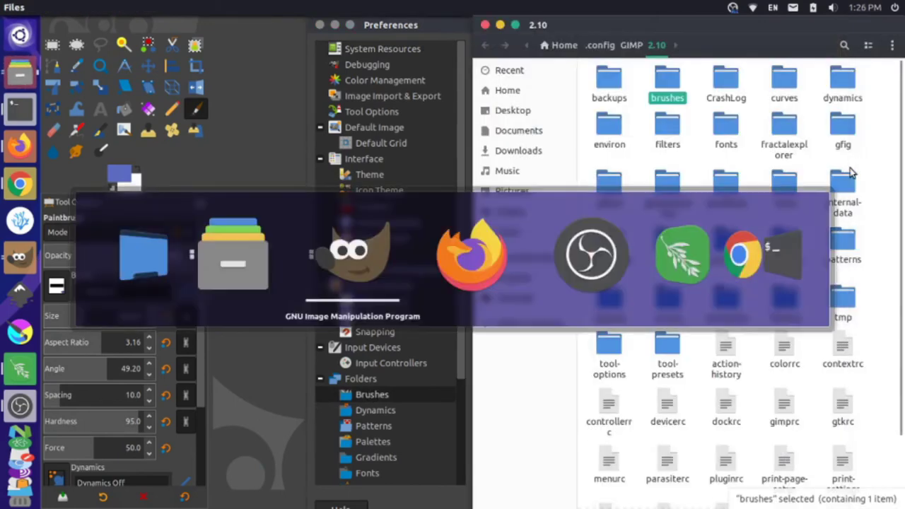
Create a new Watercolor folder inside GIMP's 2.10 brushes directory.
key("alt+shift+Tab")
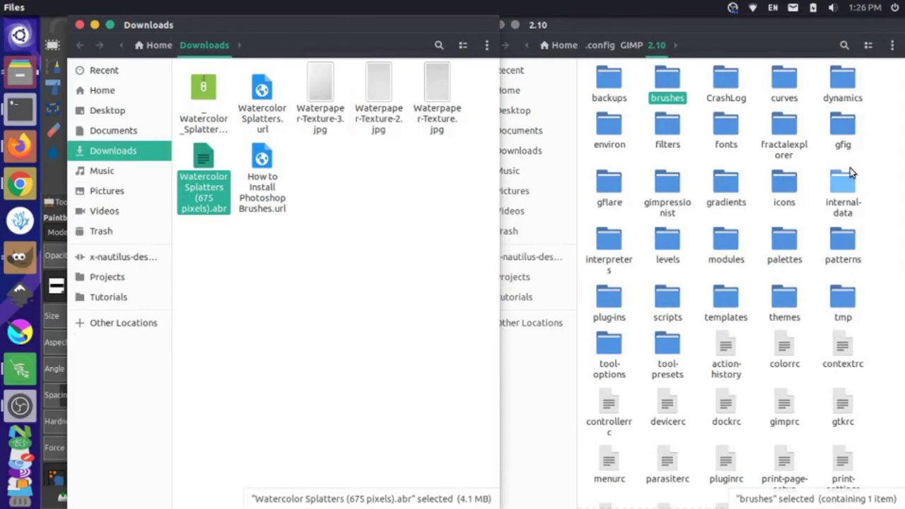
double_click(654, 72)
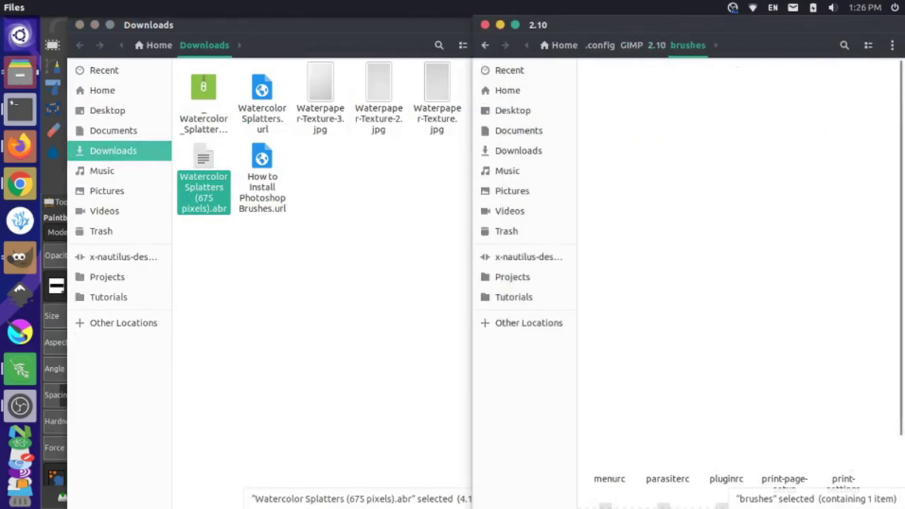
right_click(703, 141)
left_click(728, 146)
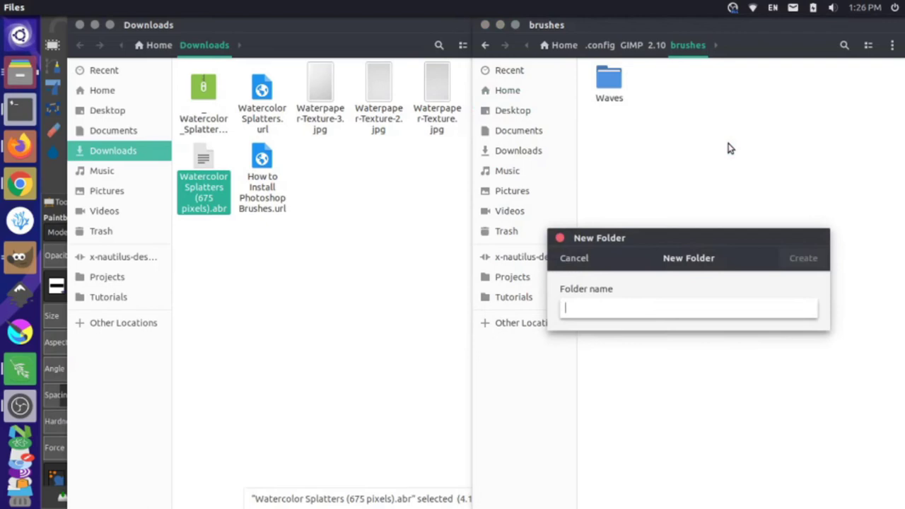
type("Watercolor")
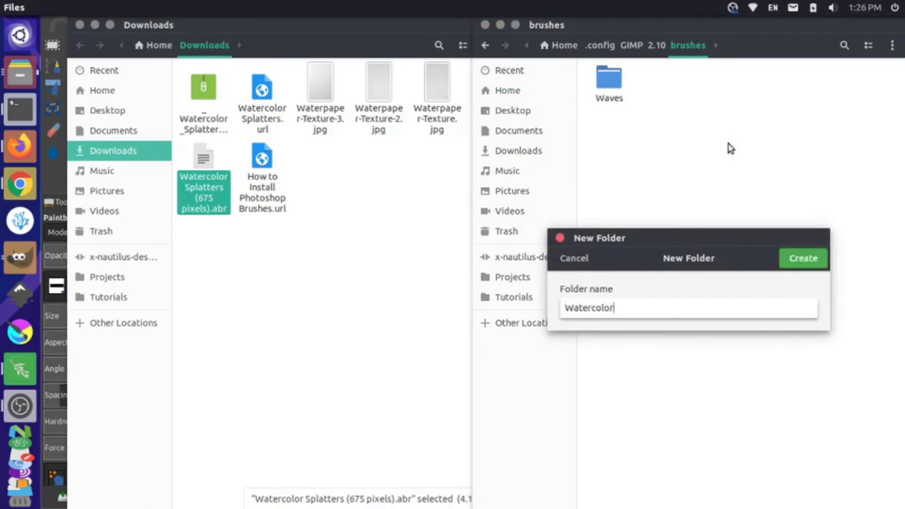
key("Return")
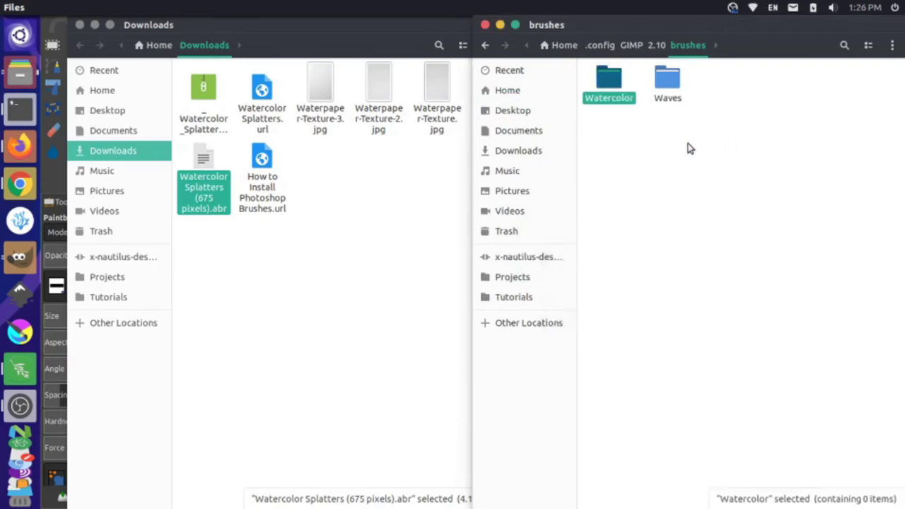
Move the six extracted files, leaving out the zip, from Downloads into the Watercolor folder.
left_click(283, 202)
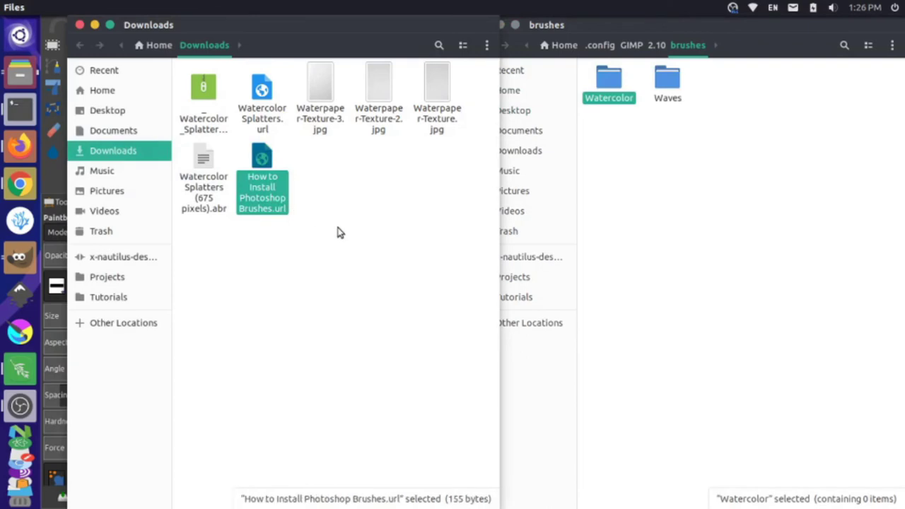
key("ctrl+a")
left_click(208, 97, "ctrl")
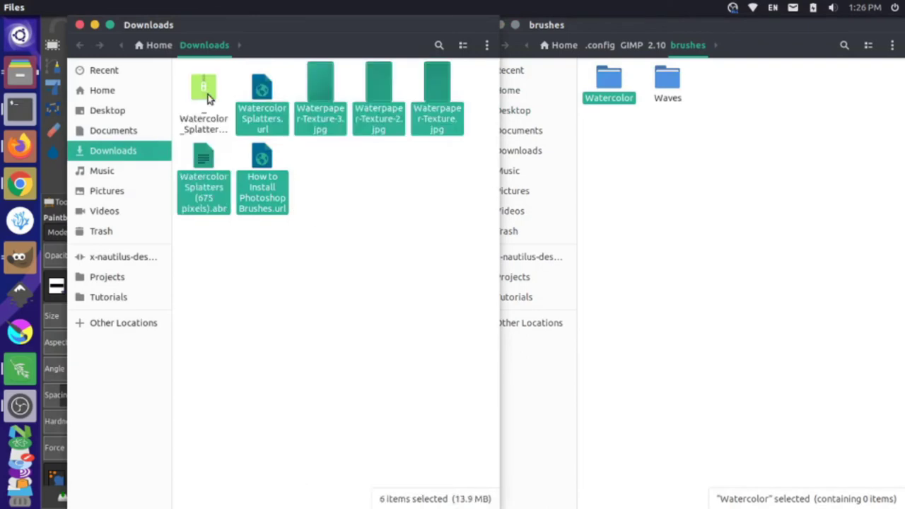
mouse_move(259, 95)
left_mouse_down()
mouse_move(404, 121)
mouse_move(550, 104)
mouse_move(604, 84)
left_mouse_up()
double_click(605, 84)
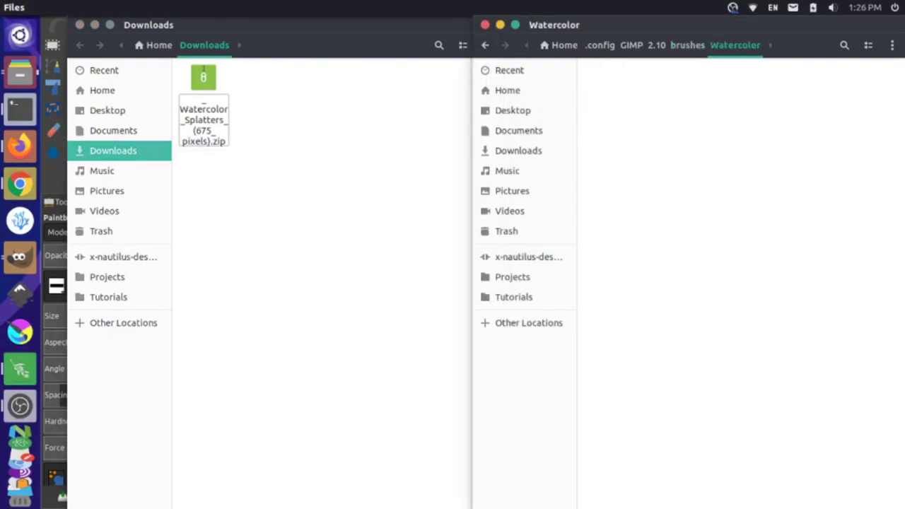
left_click(716, 238)
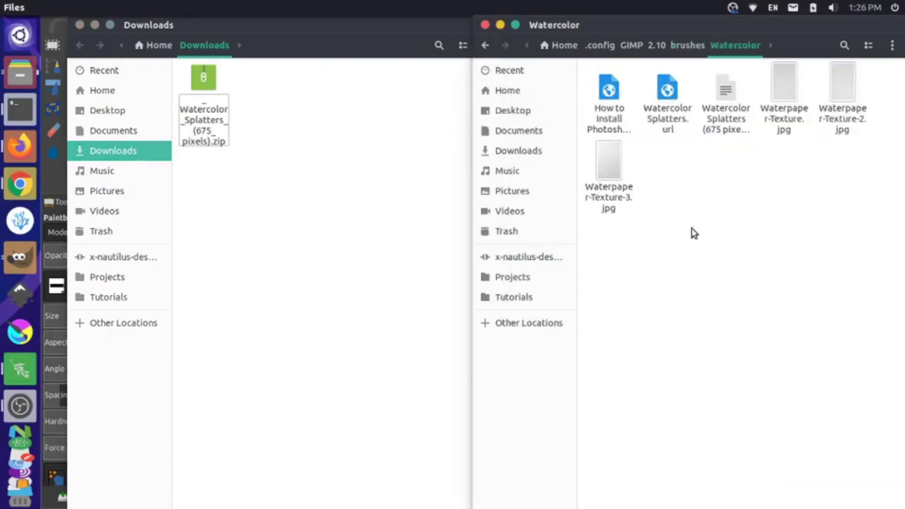
key("alt+Tab")
key("alt+Tab")
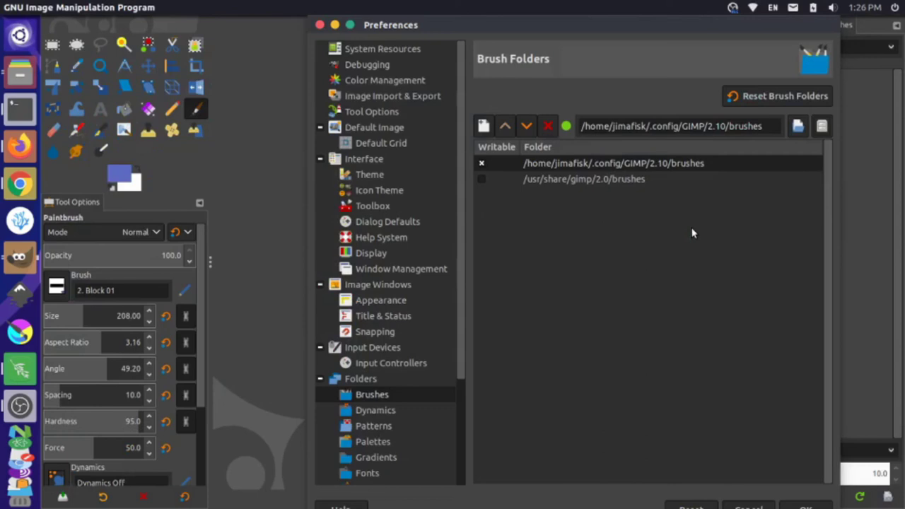
Close Preferences and restart GIMP so it loads the new brushes.
left_click(319, 26)
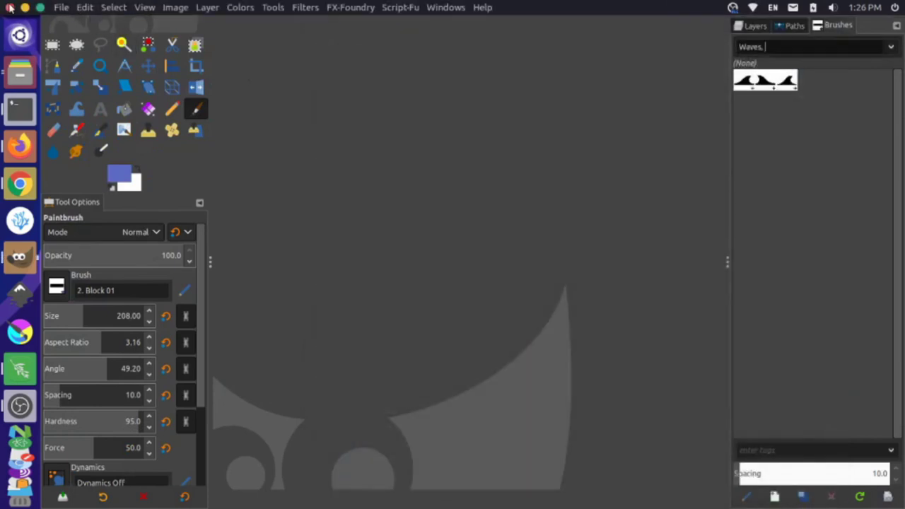
left_click(9, 8)
left_click(23, 264)
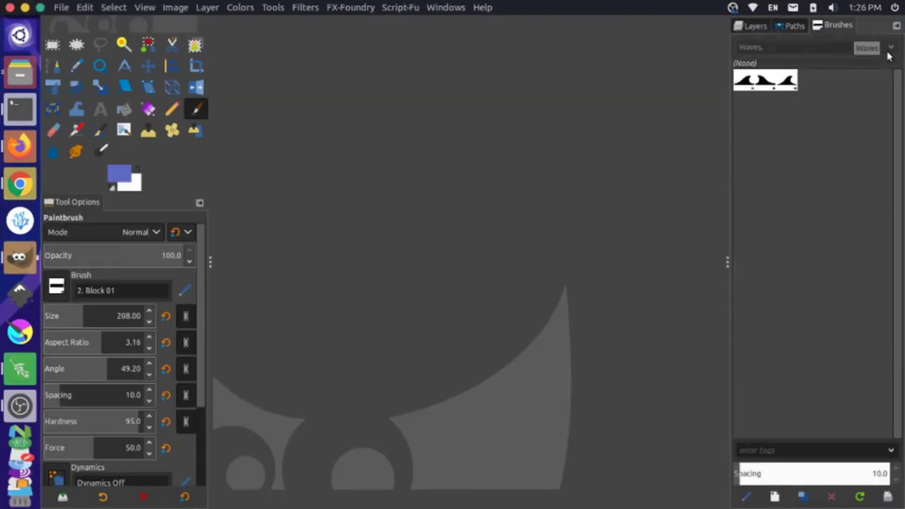
Switch the Brushes panel tag filter from Waves to Watercolor.
left_click(889, 50)
left_click(866, 48)
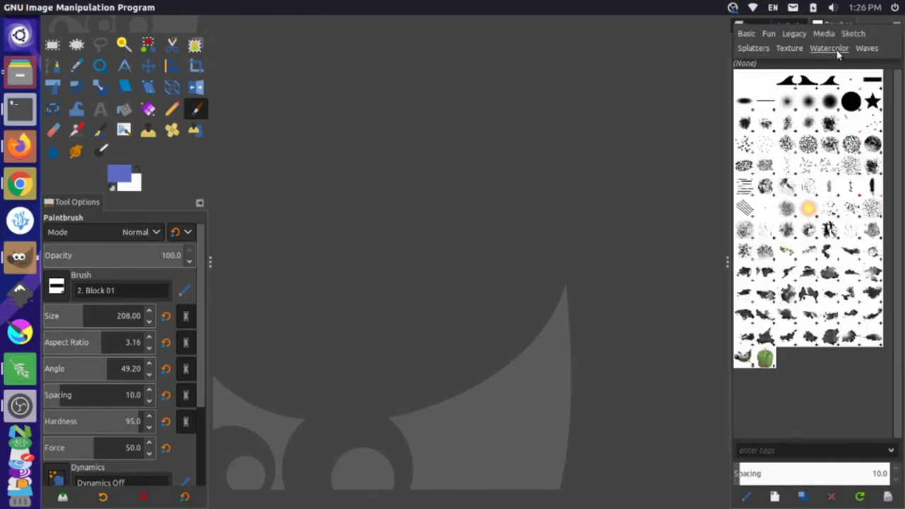
left_click(834, 50)
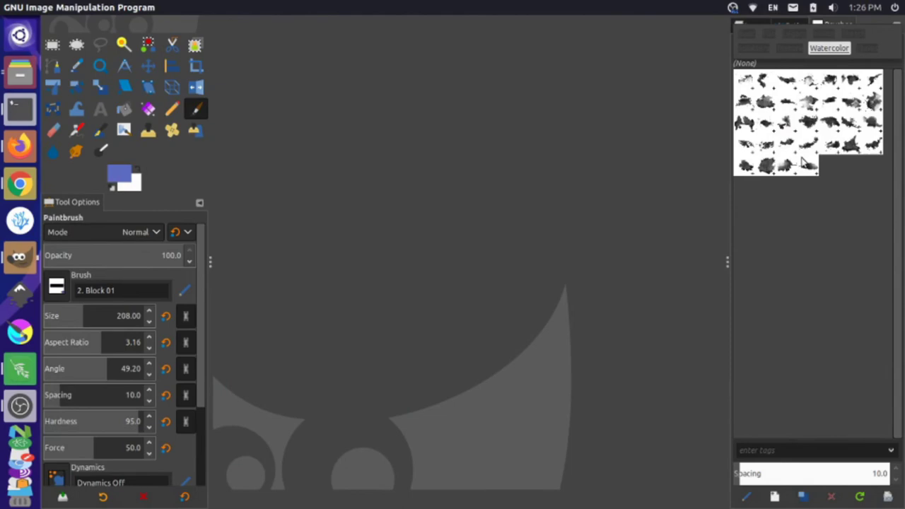
left_click(261, 71)
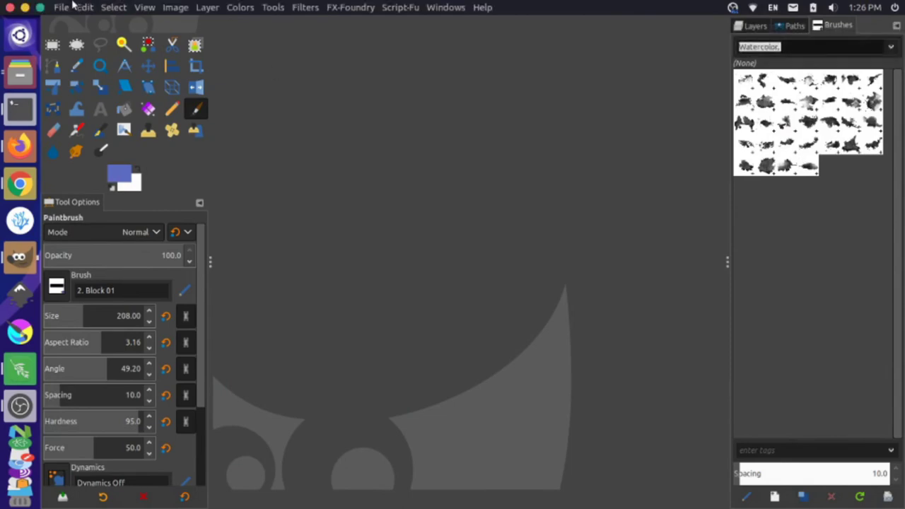
left_click(62, 7)
Create a new white canvas and pick the Watercolor Splatters brush at size 141.
left_click(84, 27)
left_click(433, 239)
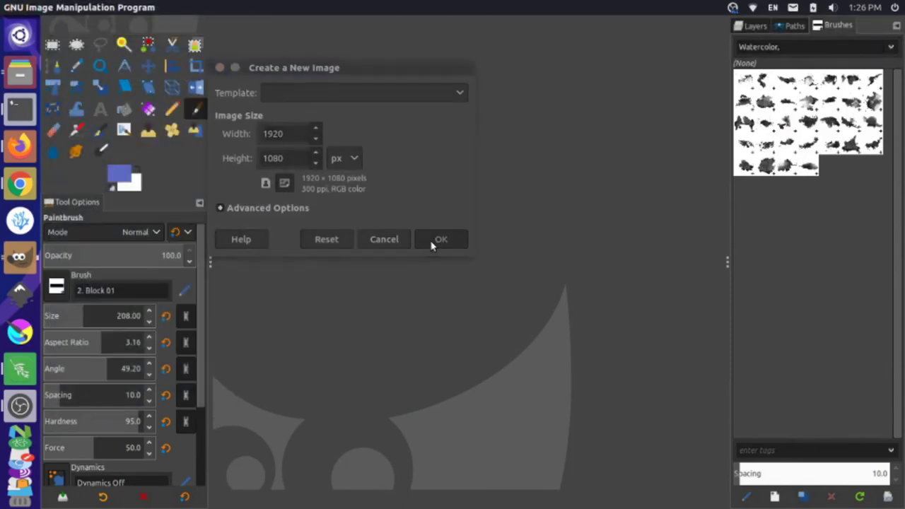
left_click(766, 104)
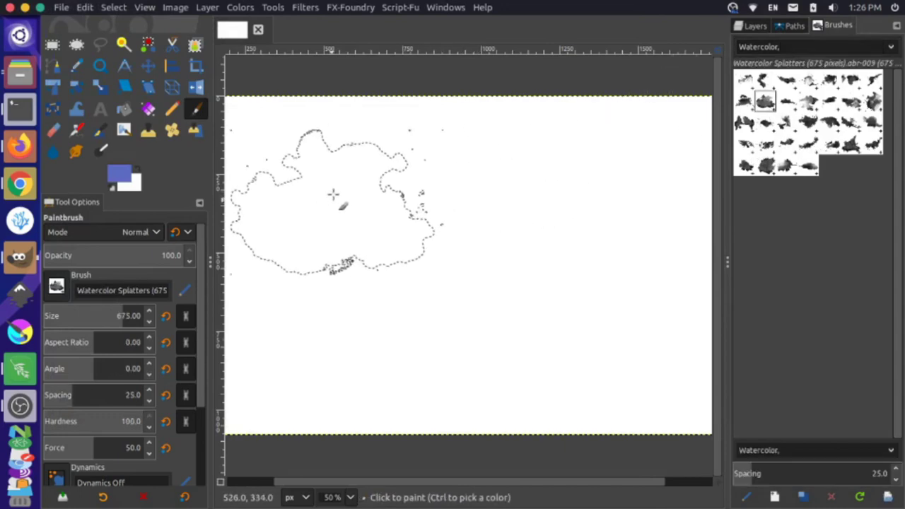
left_click_drag(118, 315, 74, 315)
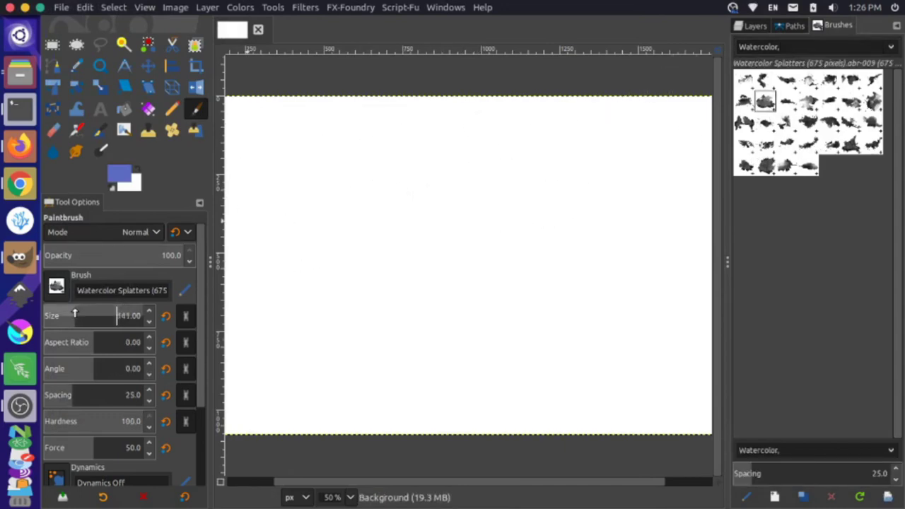
Stamp four small blue splatters and paint a curved blue stroke across the middle.
left_click(313, 170)
left_click(350, 199)
left_click(309, 221)
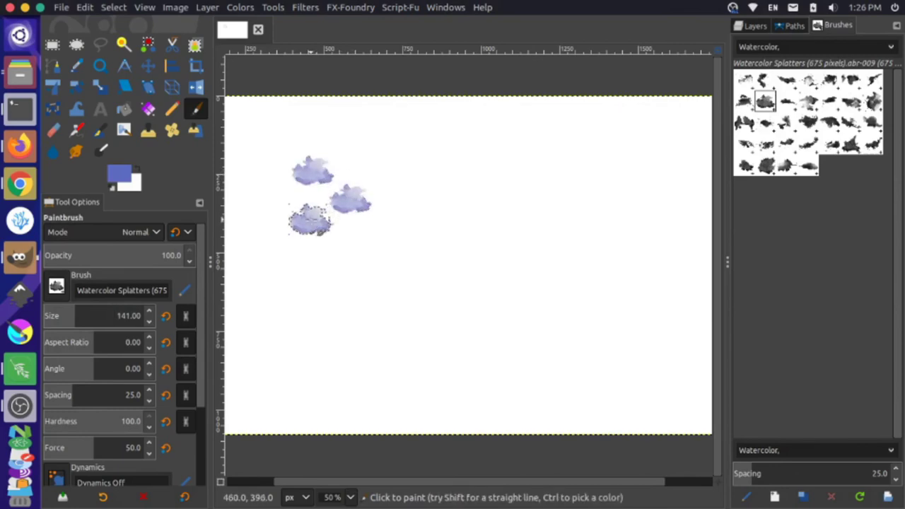
left_click(357, 246)
mouse_move(422, 207)
left_mouse_down()
mouse_move(461, 245)
mouse_move(507, 249)
left_mouse_up()
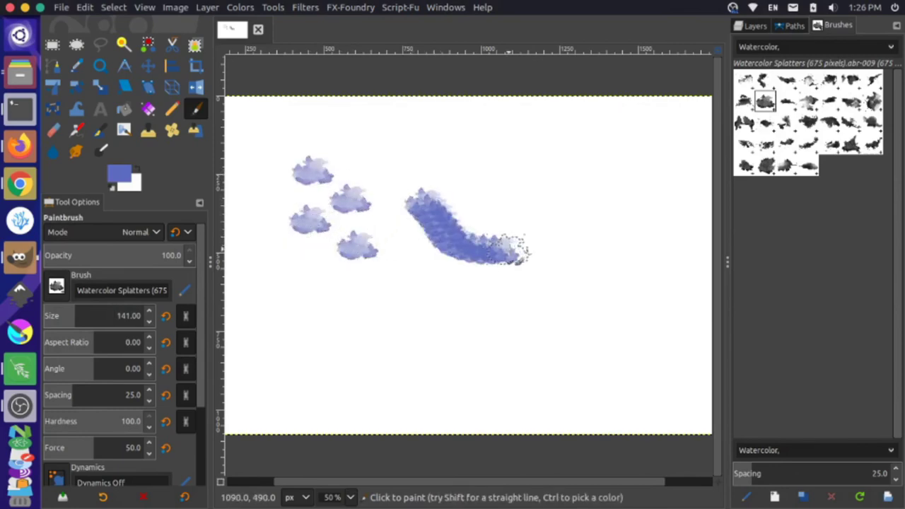
Stamp one large blue splash on the right using a bigger splatter brush.
left_click(808, 122)
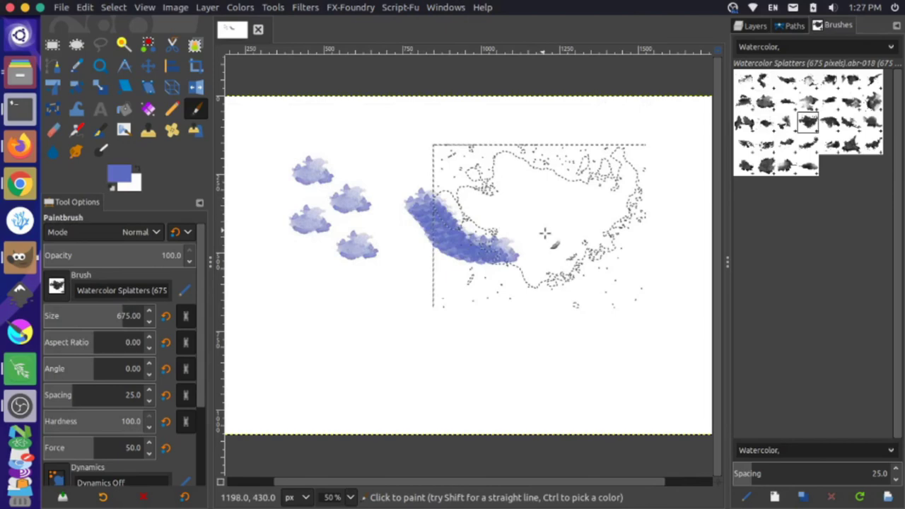
left_click(583, 210)
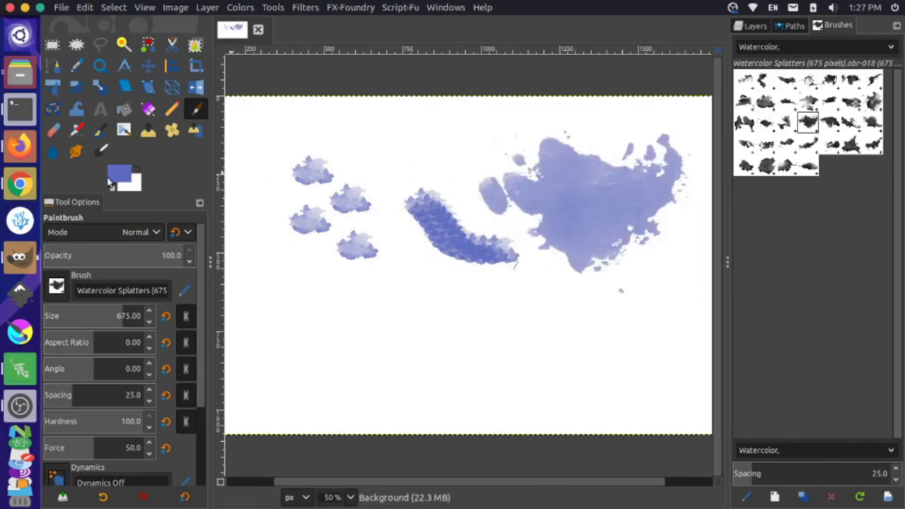
left_click(121, 178)
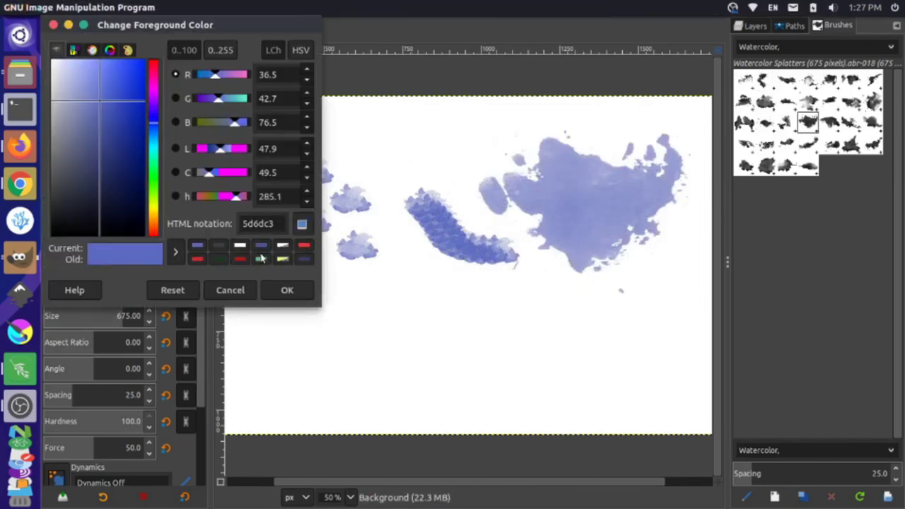
Set the foreground to orange-red and paint red splashes sweeping down-left from the centre.
left_click(153, 233)
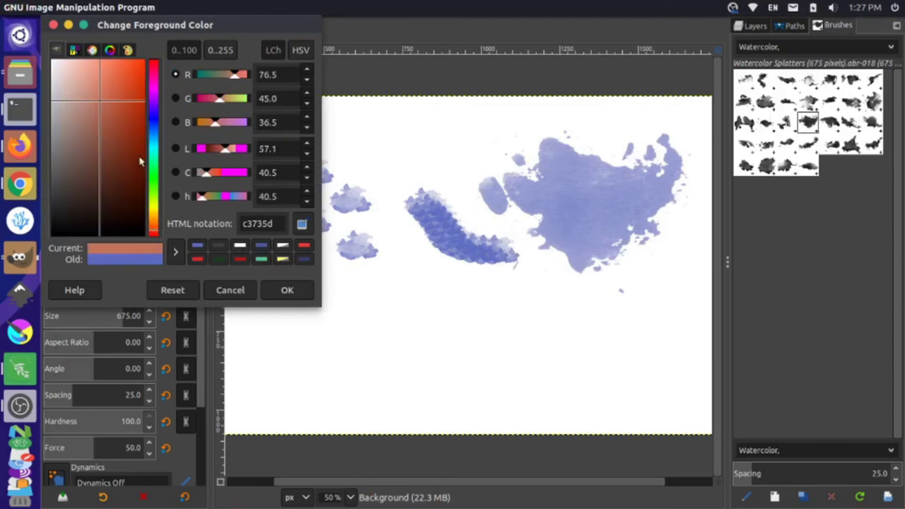
left_click_drag(133, 86, 156, 66)
left_click(287, 290)
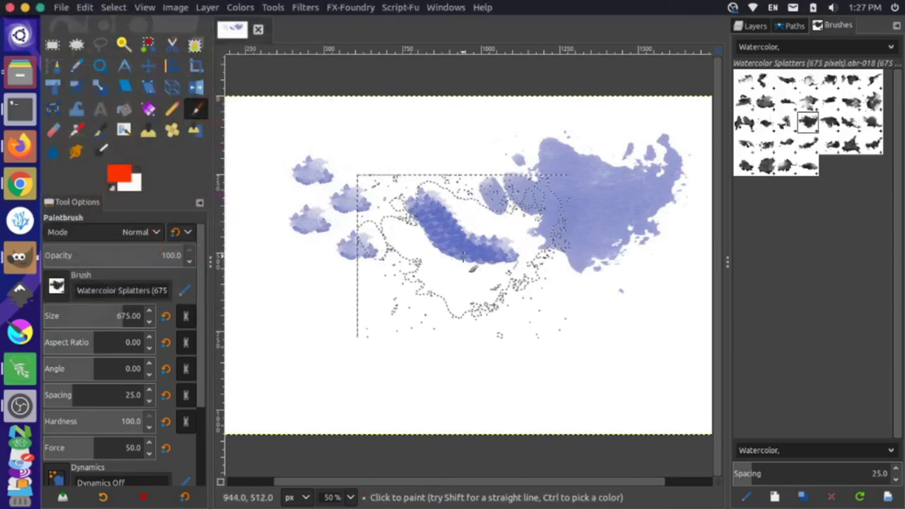
left_click(553, 263)
mouse_move(554, 263)
left_mouse_down()
mouse_move(548, 308)
mouse_move(520, 333)
mouse_move(481, 342)
mouse_move(390, 340)
mouse_move(426, 332)
mouse_move(464, 372)
left_mouse_up()
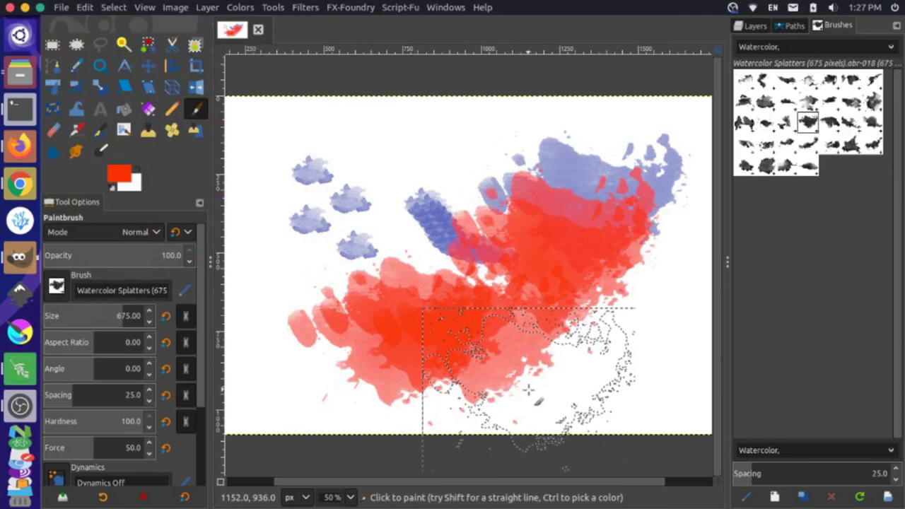
Switch to another splatter brush and paint bright green 0efa00 splashes on the right side.
left_click(830, 149)
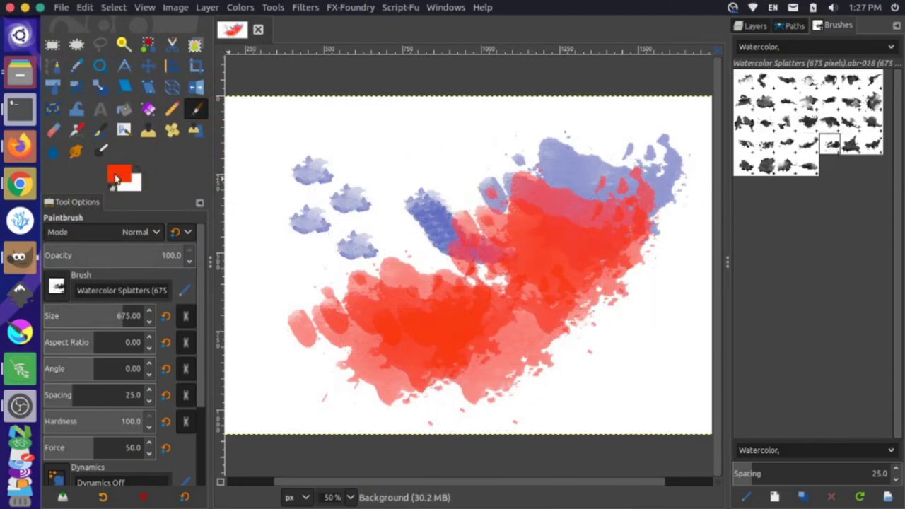
left_click(116, 177)
left_click(153, 177)
mouse_move(587, 354)
left_mouse_down()
mouse_move(636, 340)
mouse_move(567, 276)
left_mouse_up()
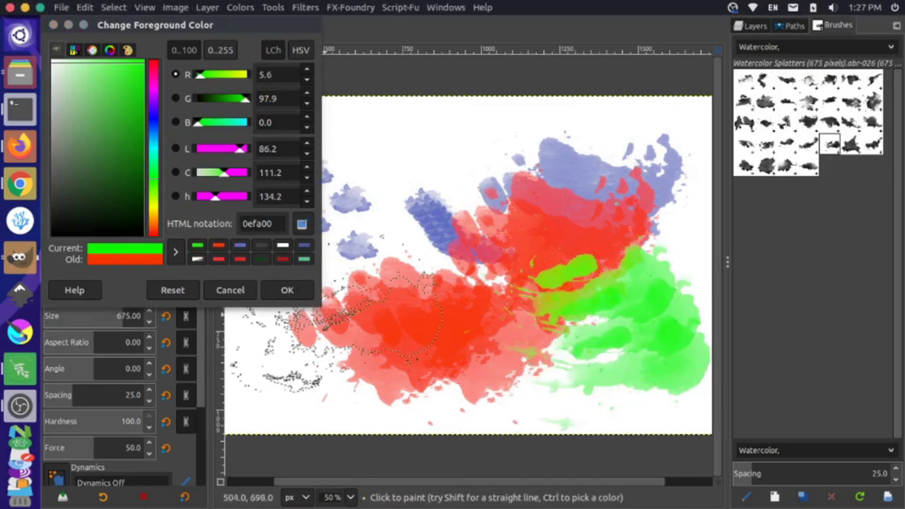
Confirm bright green as the foreground colour in the Change Foreground Color dialog.
left_click(287, 290)
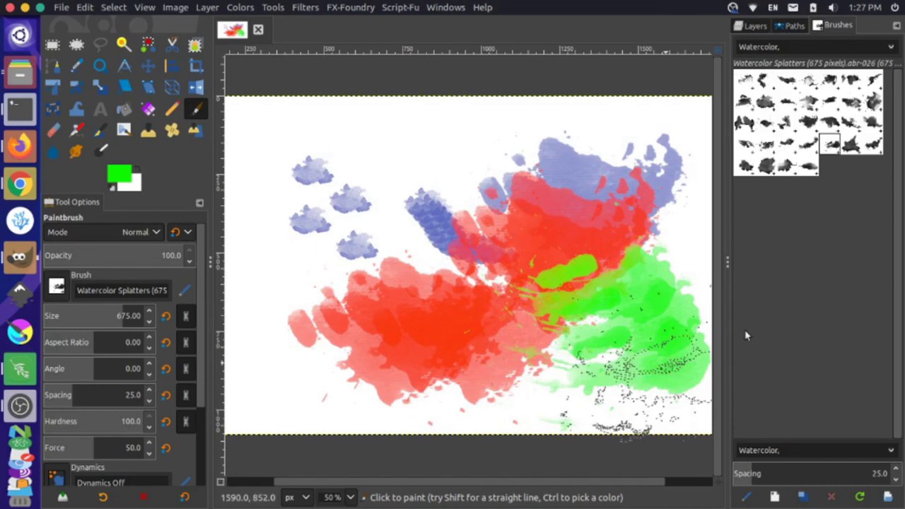
Deselect the Watercolor tag in the Brushes panel filter so all brushes are listed.
left_click(891, 47)
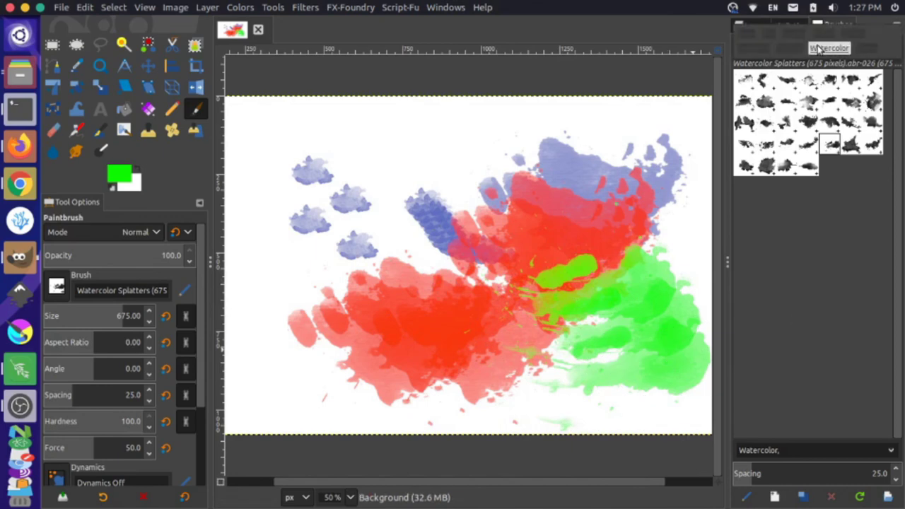
left_click(828, 48)
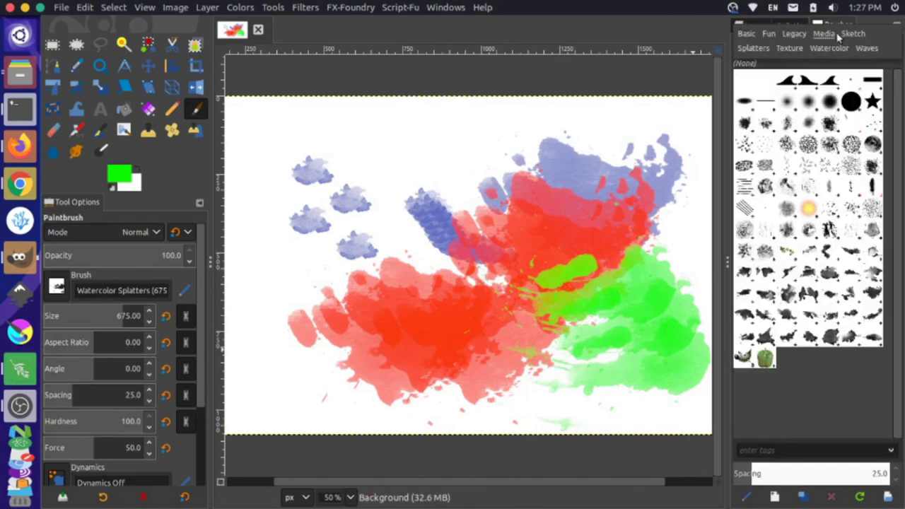